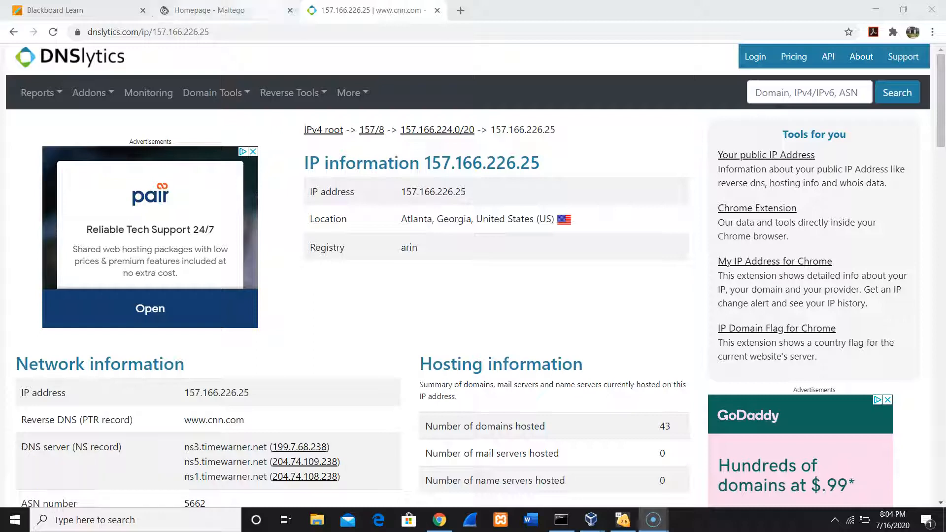
Look over the Maltego homepage's introduction to the link analysis tool.
click(243, 14)
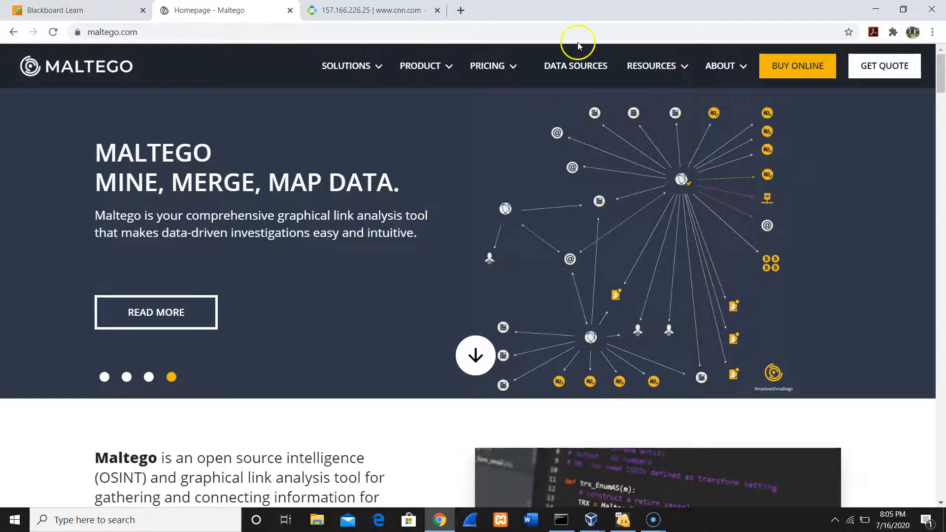
drag(940, 89, 940, 102)
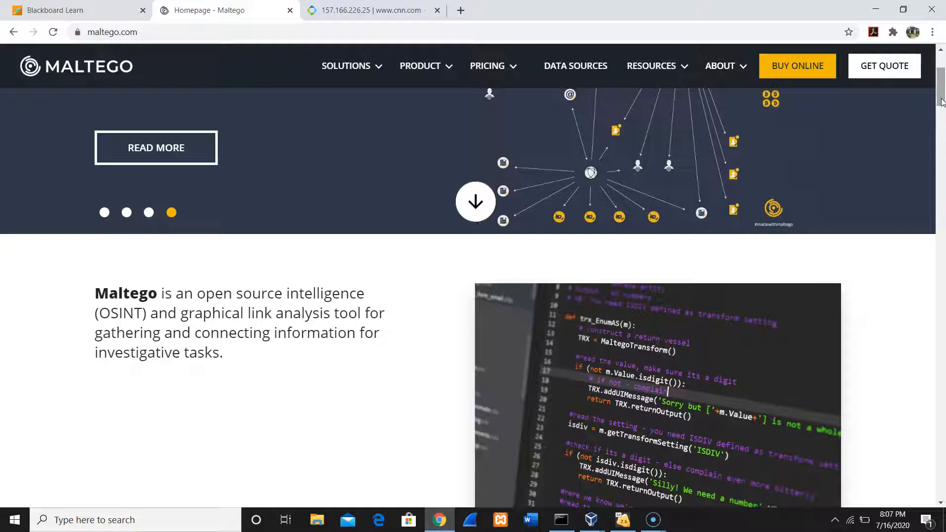
Switch to the Kali Linux virtual machine and log in by entering the account password.
click(878, 9)
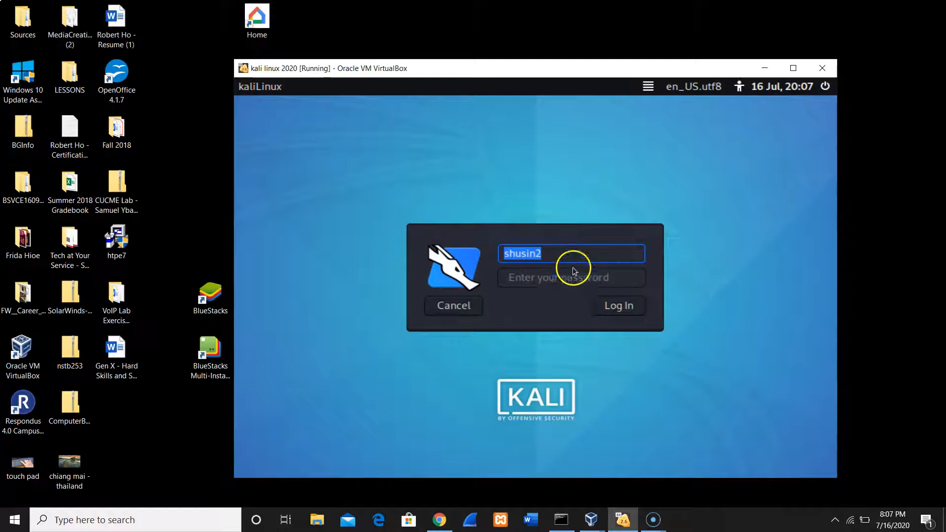
click(561, 277)
text(*********)
key(Return)
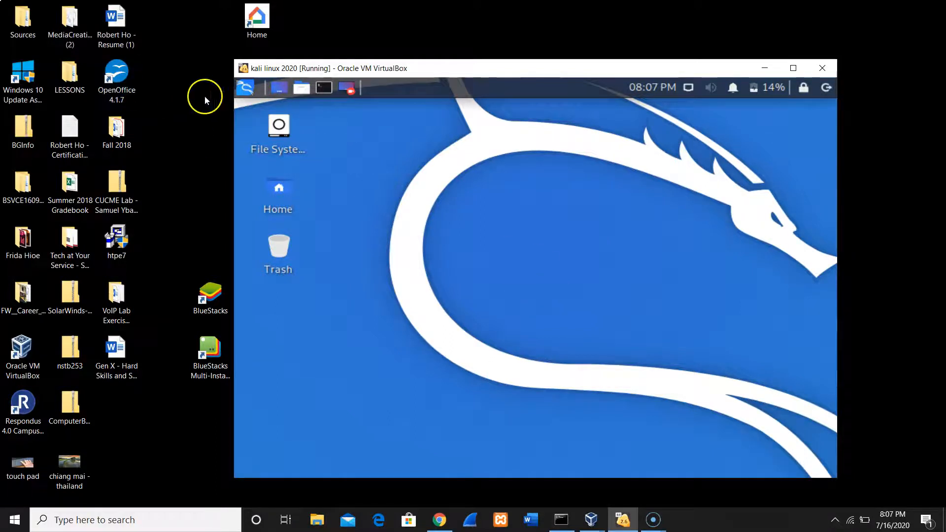
Launch Maltego from the reporting tools in Kali Linux.
click(240, 90)
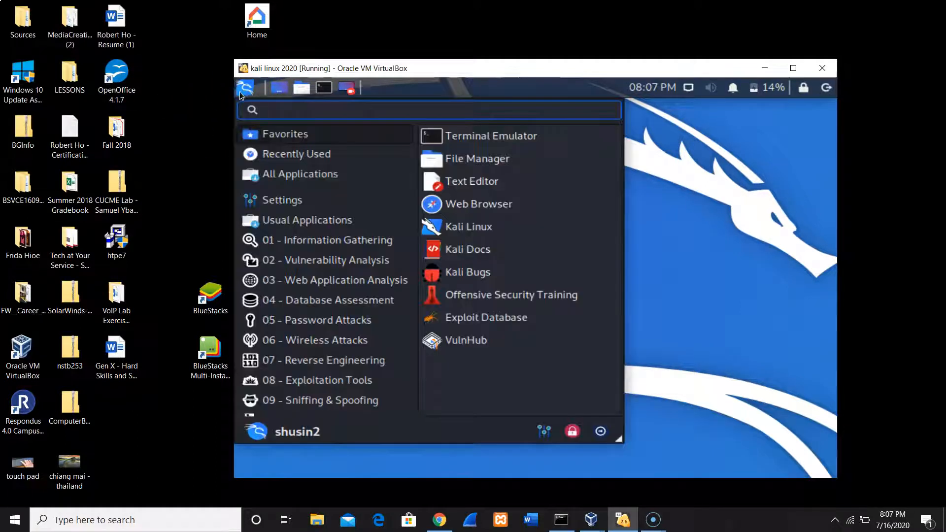
drag(409, 259, 408, 348)
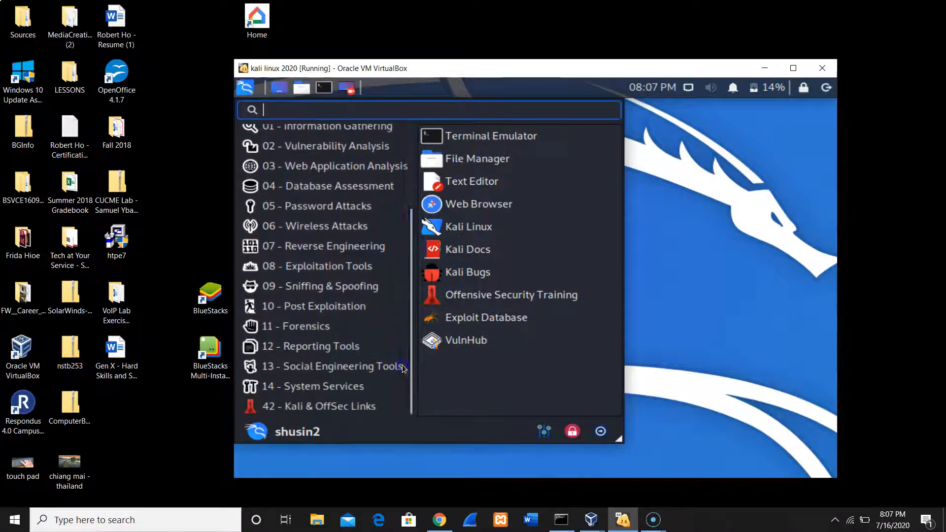
click(402, 365)
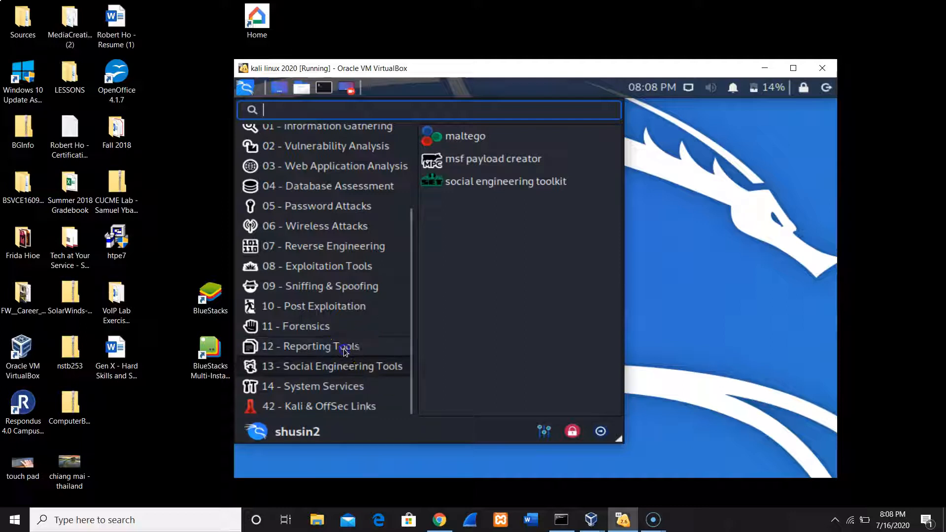
mouse_move(344, 347)
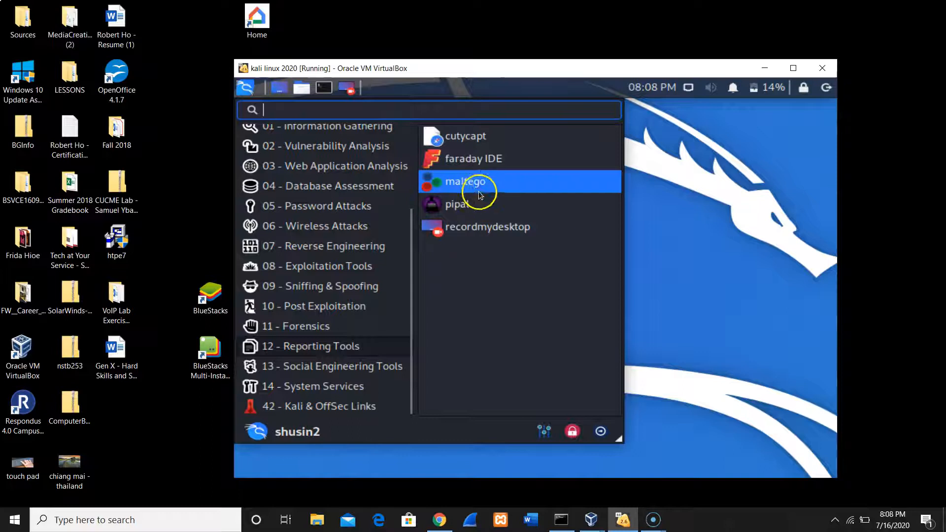
click(491, 181)
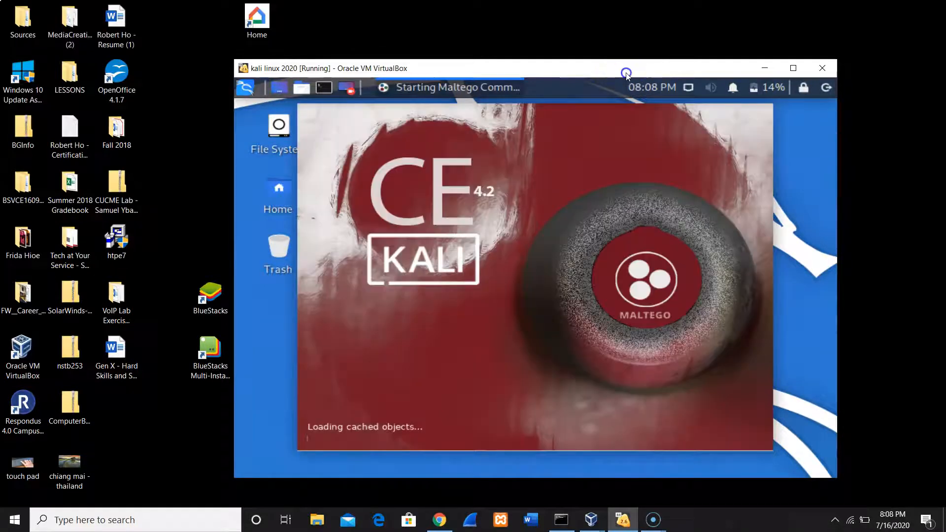
Move and enlarge the virtual machine window on the desktop, and bring the Maltego window to the front.
drag(626, 73, 507, 43)
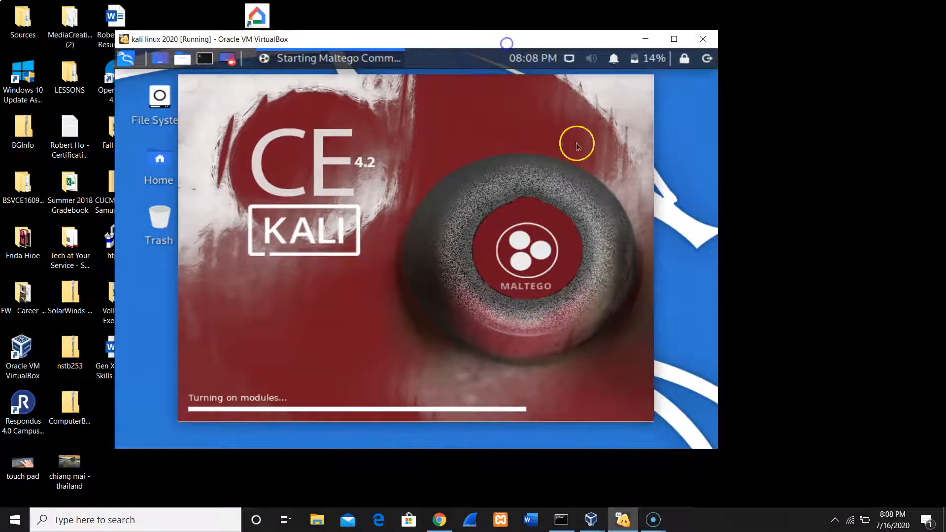
drag(714, 450, 879, 482)
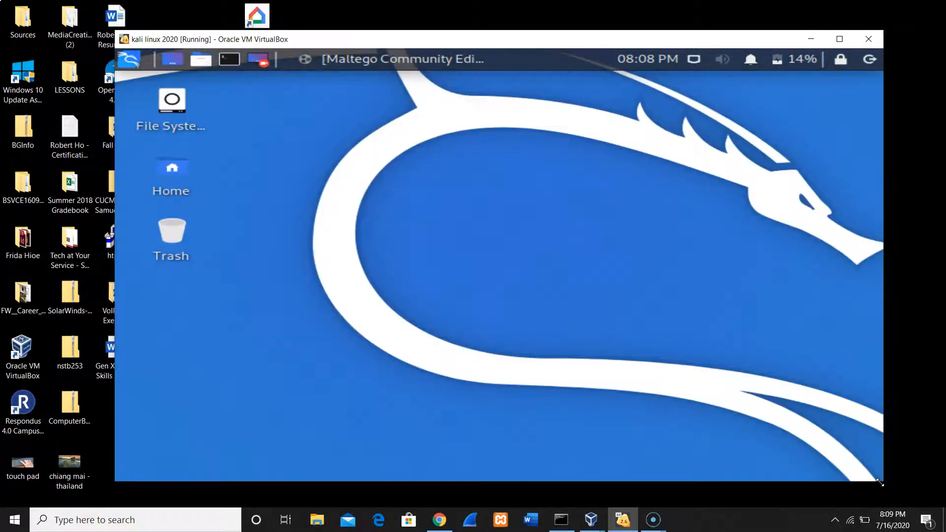
click(369, 63)
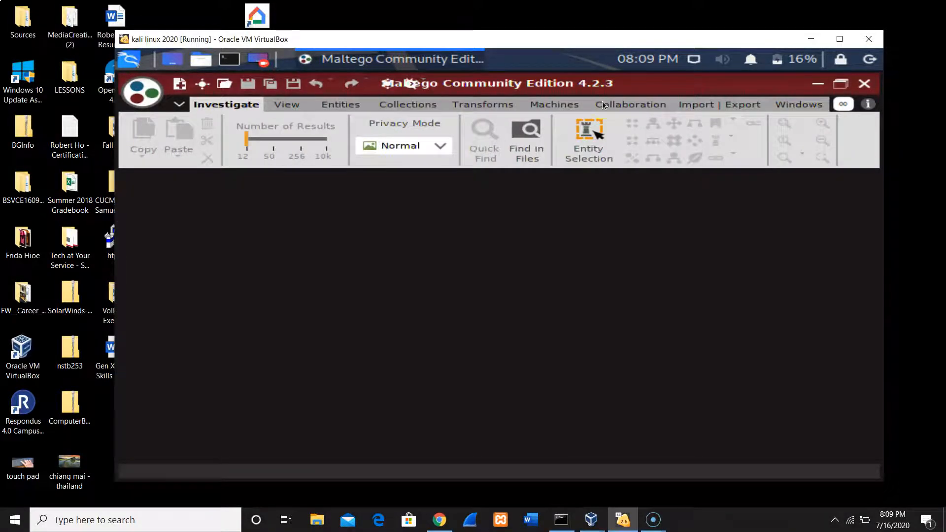
click(603, 103)
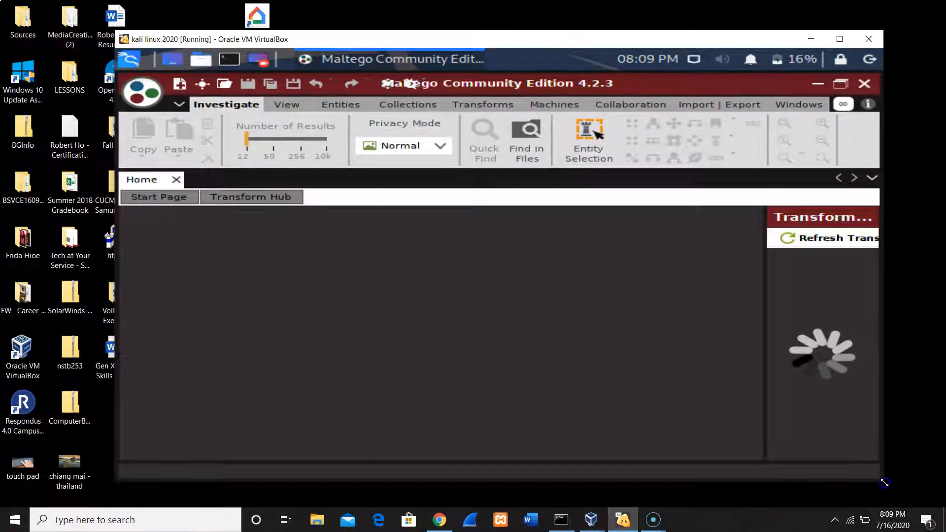
drag(880, 480, 938, 500)
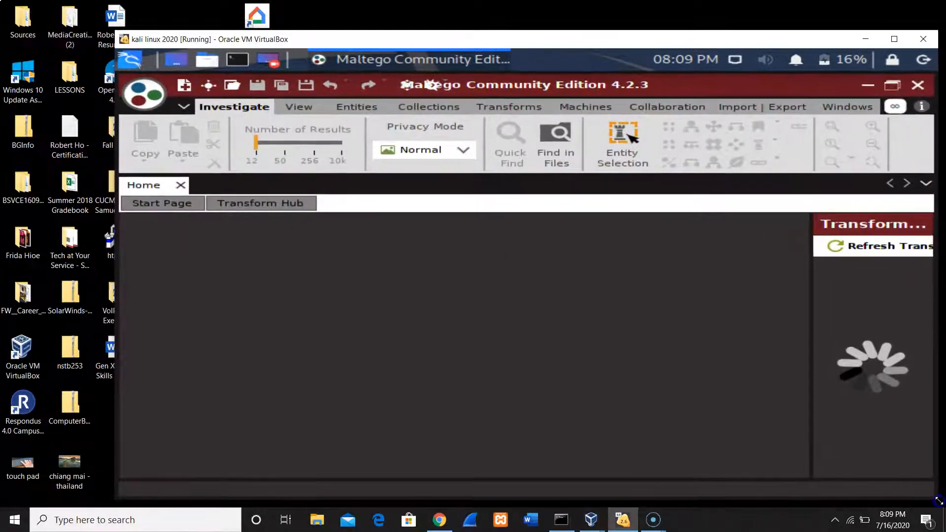
click(895, 40)
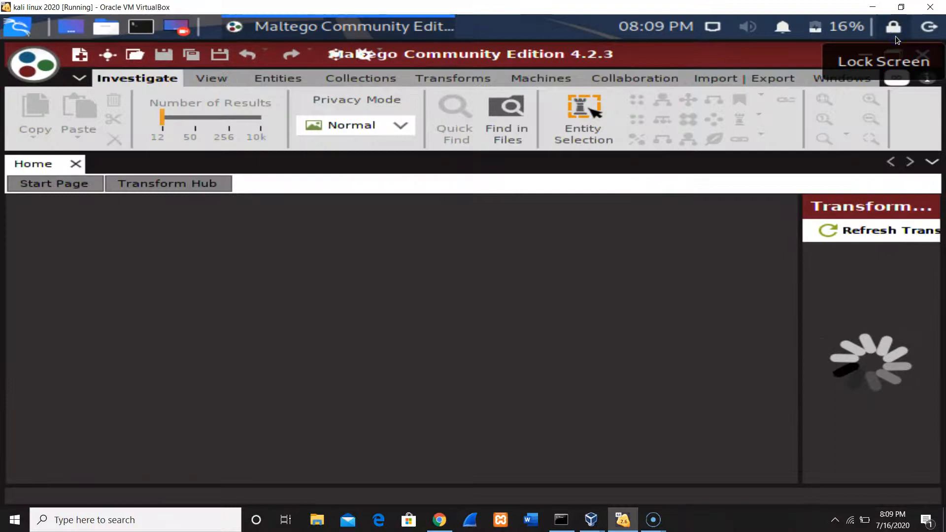
click(900, 7)
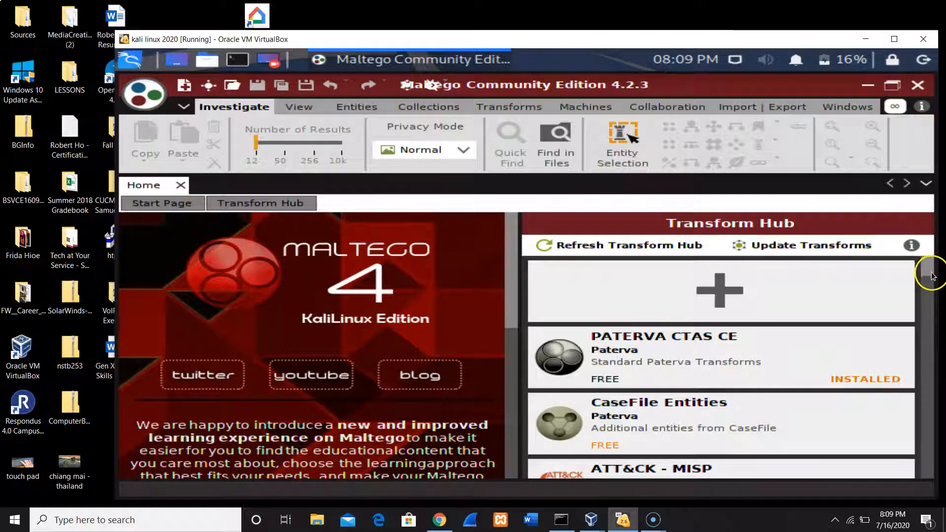
Dismiss the Maltego update notice and install CaseFile Entities from the Transform Hub.
mouse_move(747, 364)
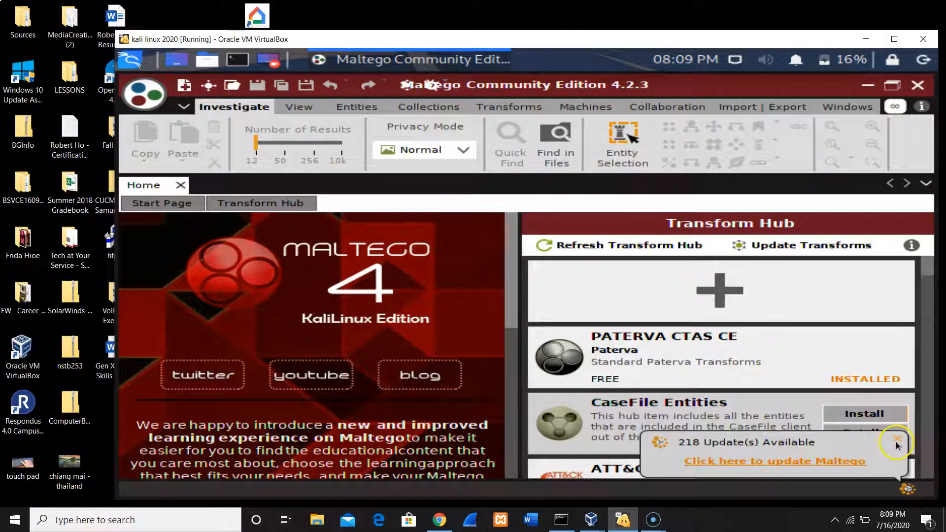
click(896, 442)
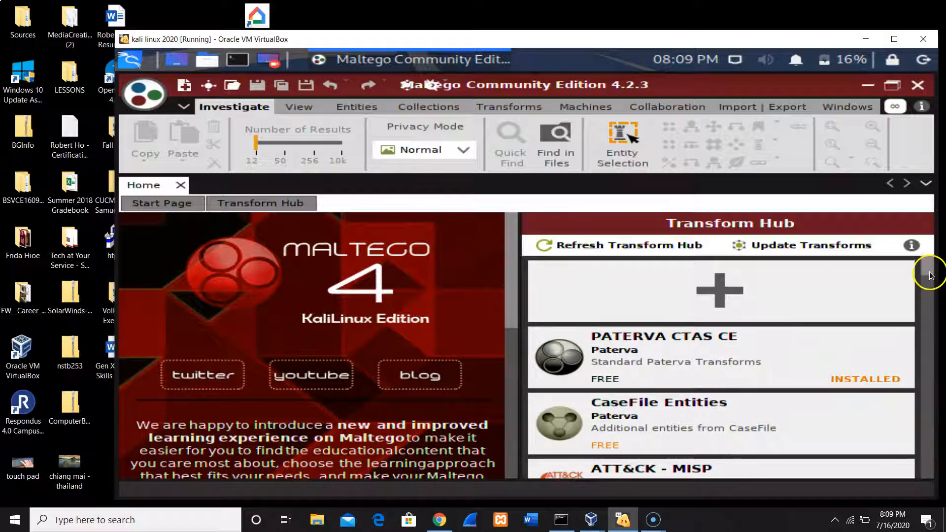
scroll(930, 274, down, 2)
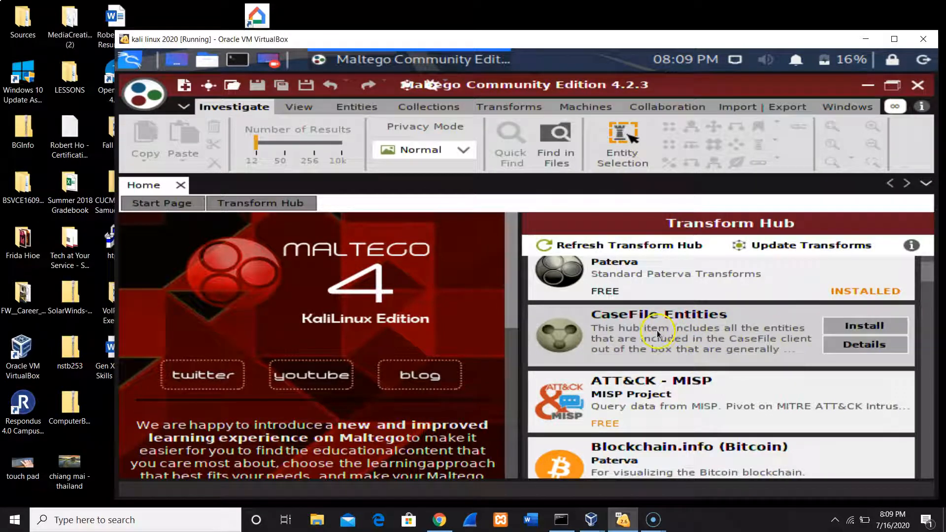
click(857, 324)
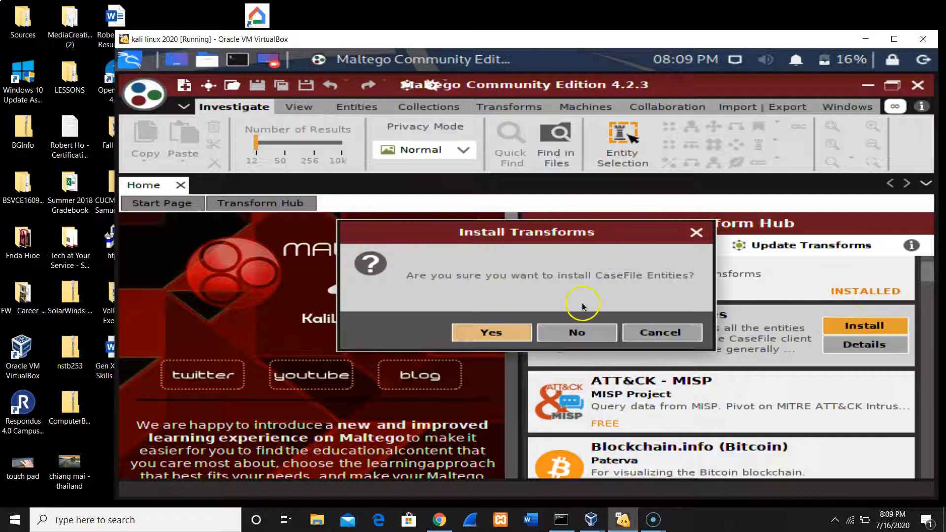
click(499, 334)
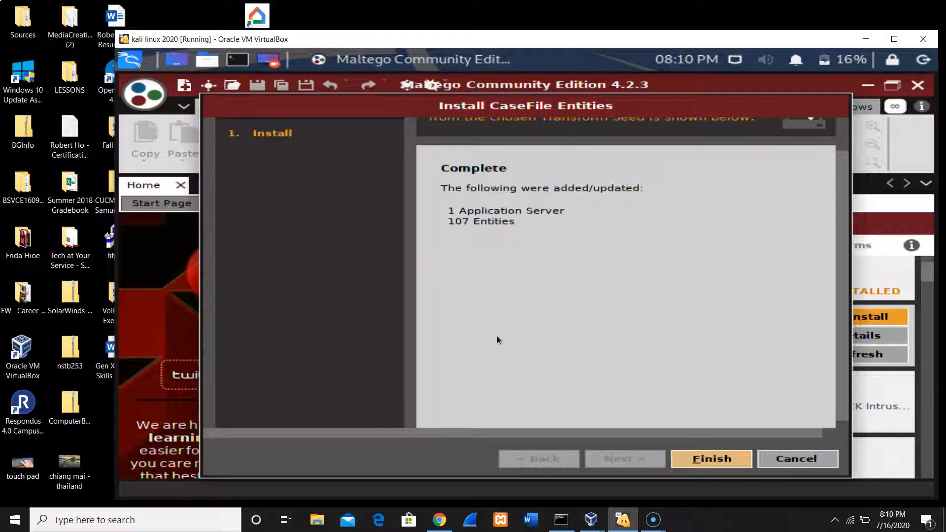
click(711, 460)
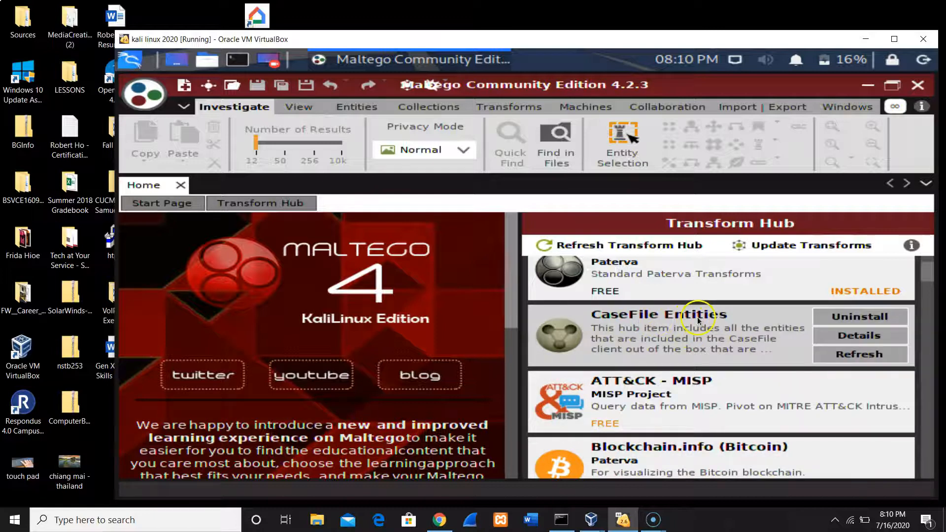
Create a new blank graph in Maltego and maximize the virtual machine window.
drag(930, 276, 932, 294)
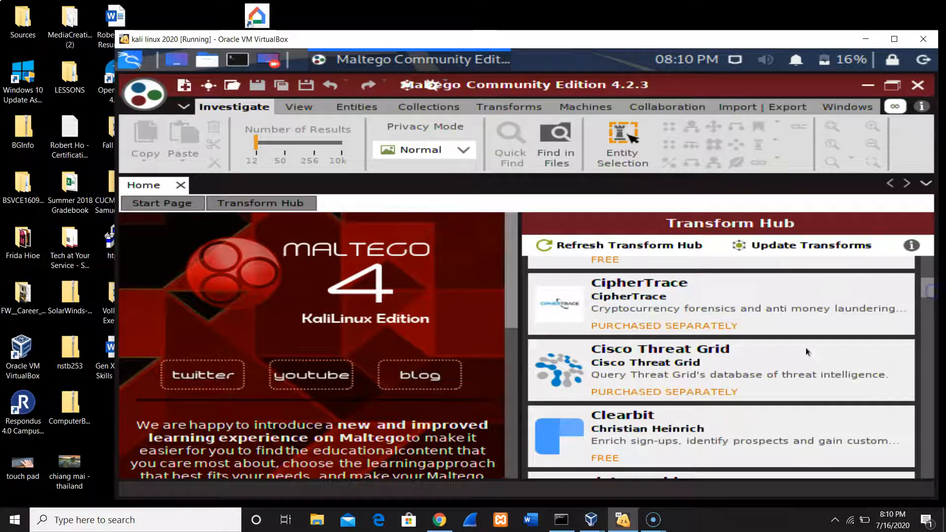
mouse_move(684, 375)
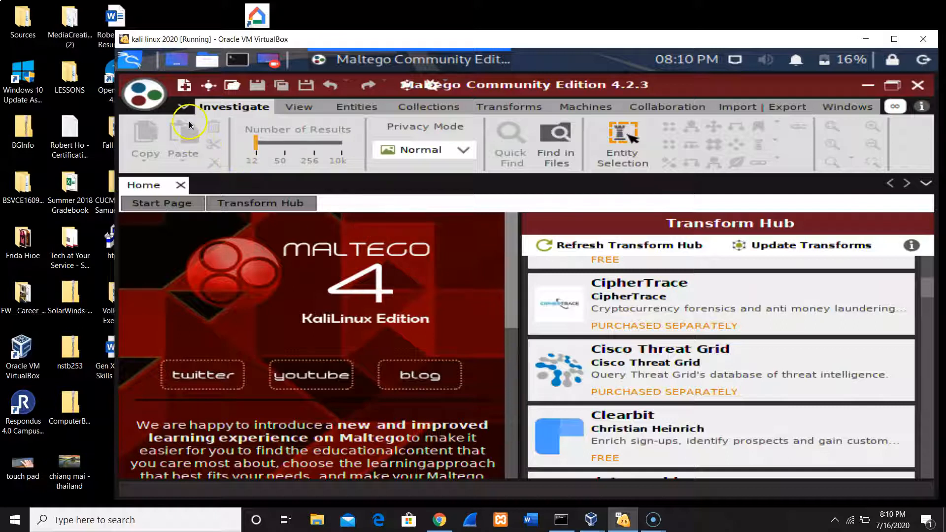
click(183, 90)
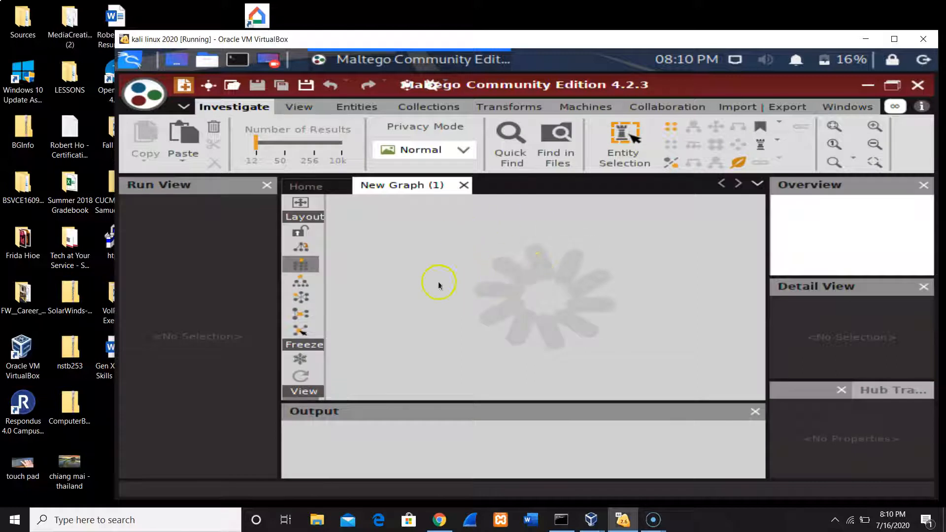
click(894, 39)
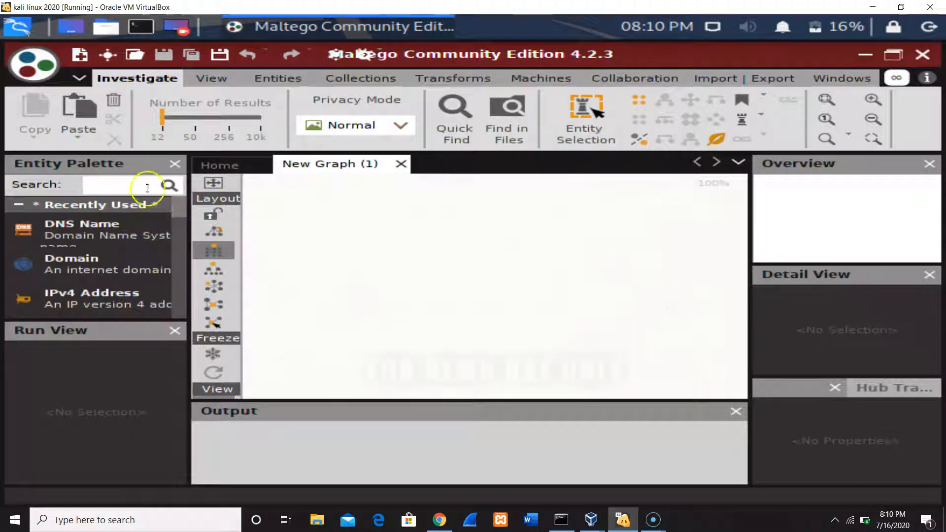
Add a Domain entity from the recently used entities to the new graph.
mouse_move(180, 206)
mouse_down()
mouse_move(176, 223)
mouse_move(178, 201)
mouse_up()
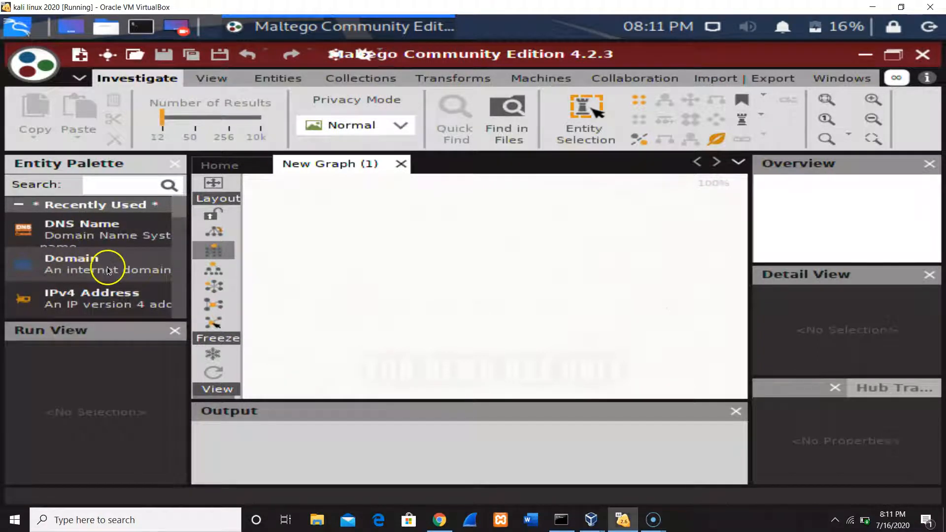
drag(104, 266, 363, 256)
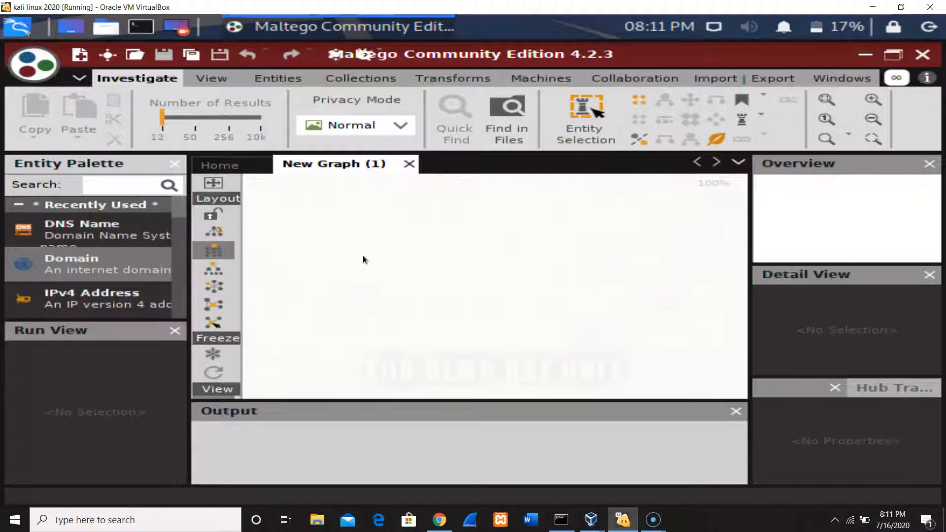
click(582, 239)
drag(106, 271, 339, 251)
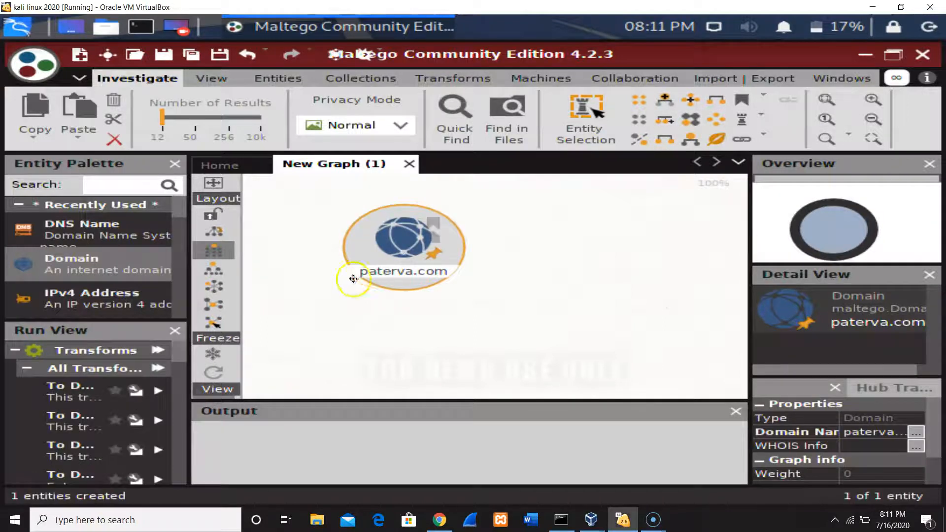
Set the domain entity's Domain Name property to cnn.com.
click(870, 427)
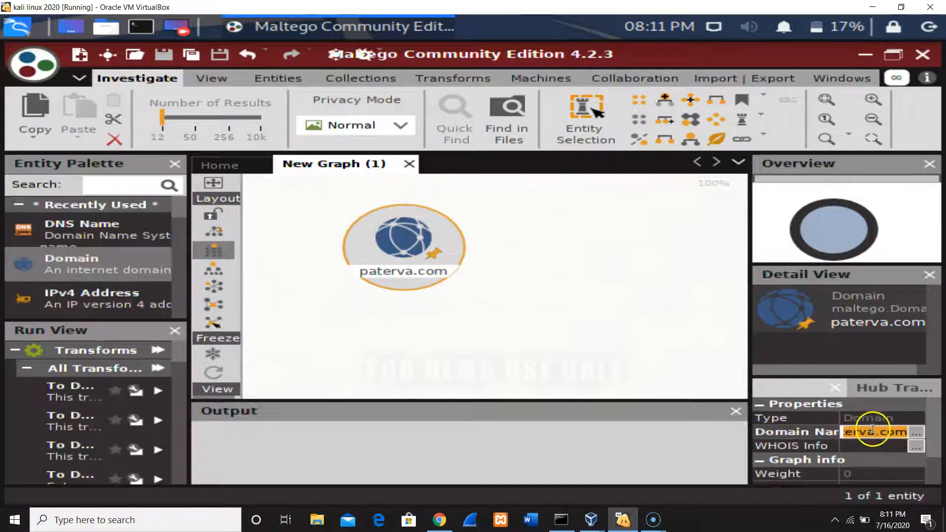
key(BackSpace)
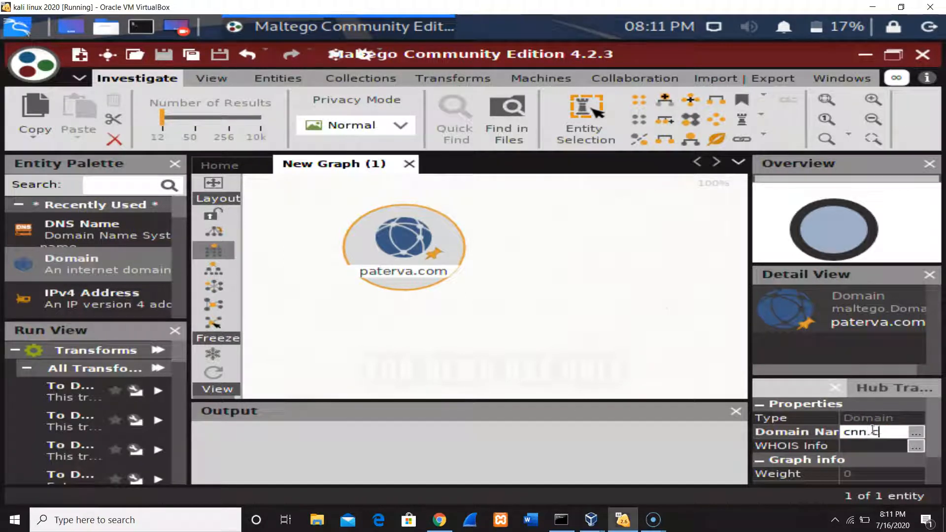
key(Return)
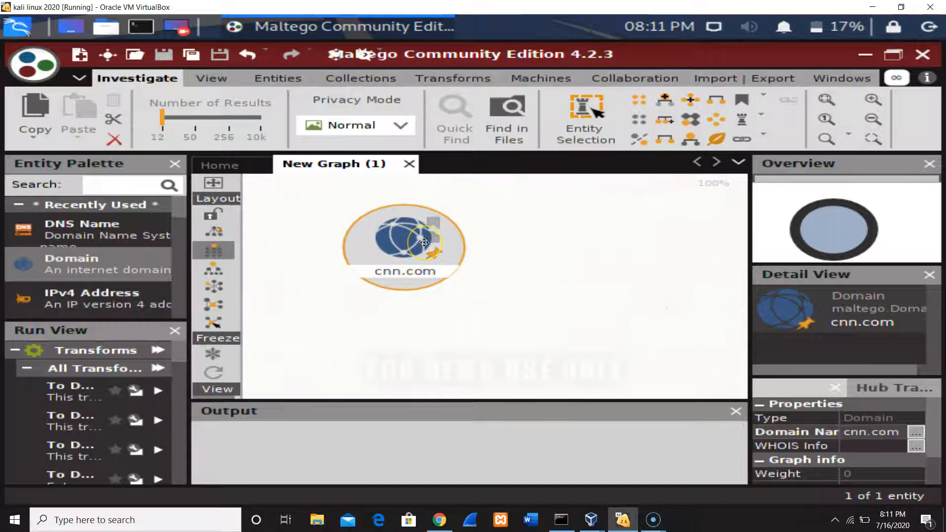
Run the To Website [Quick lookup] transform on the cnn.com domain entity.
drag(424, 242, 436, 226)
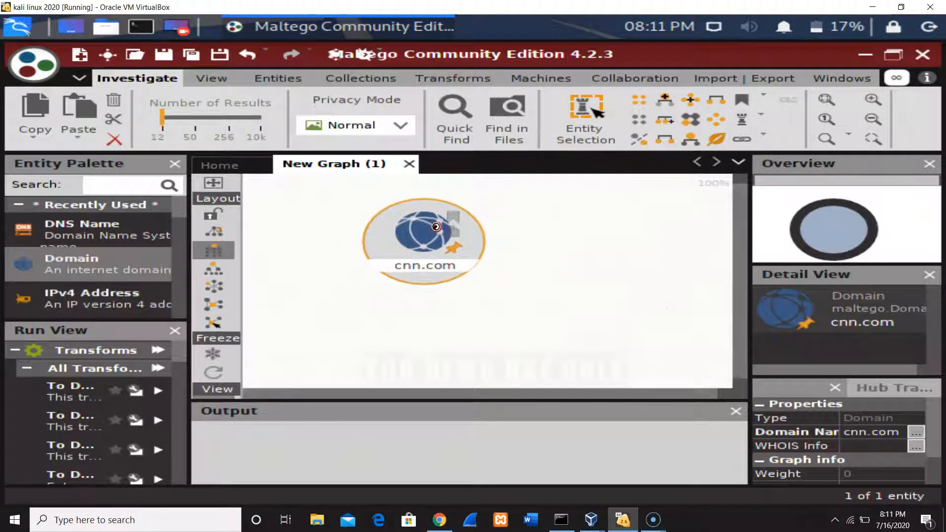
right_click(436, 227)
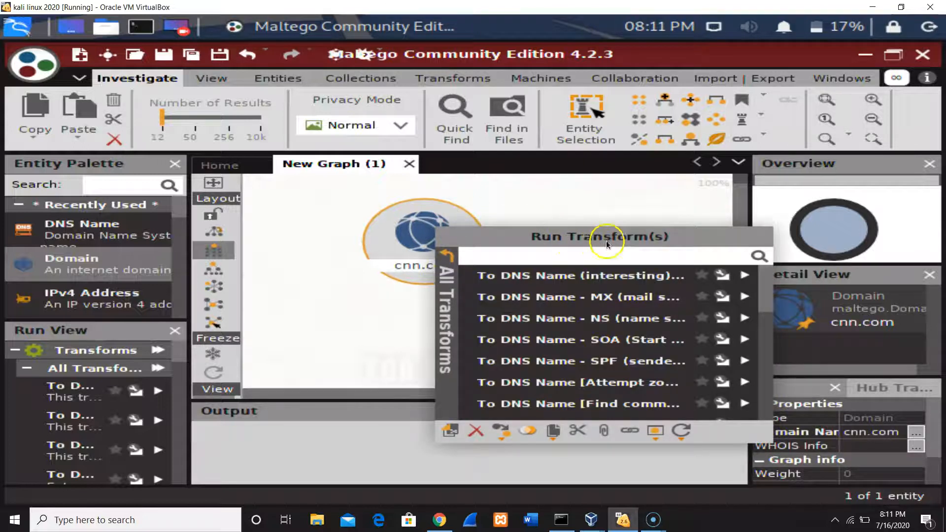
drag(767, 293, 755, 412)
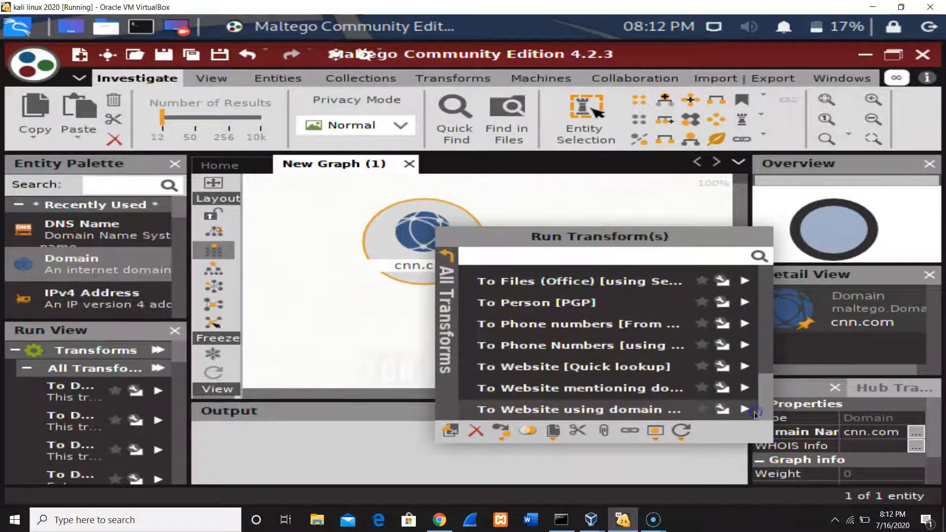
click(663, 368)
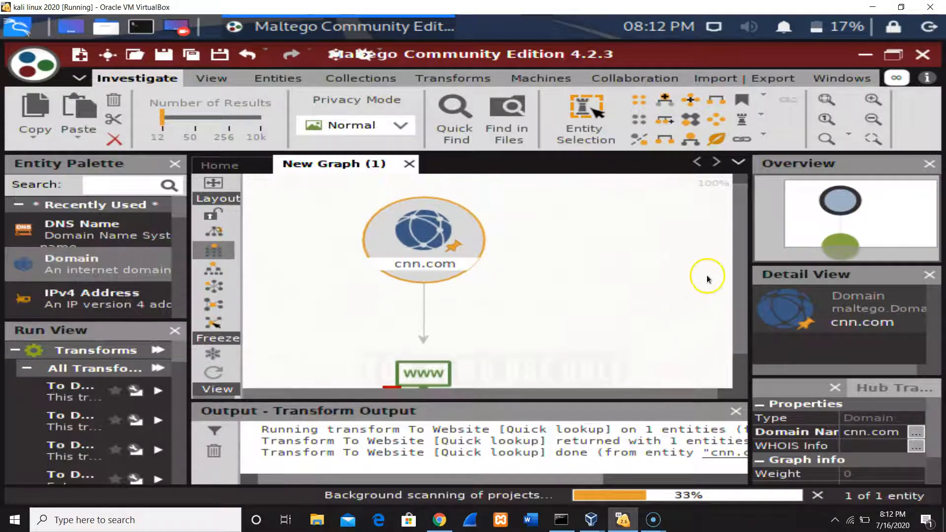
drag(737, 284, 737, 324)
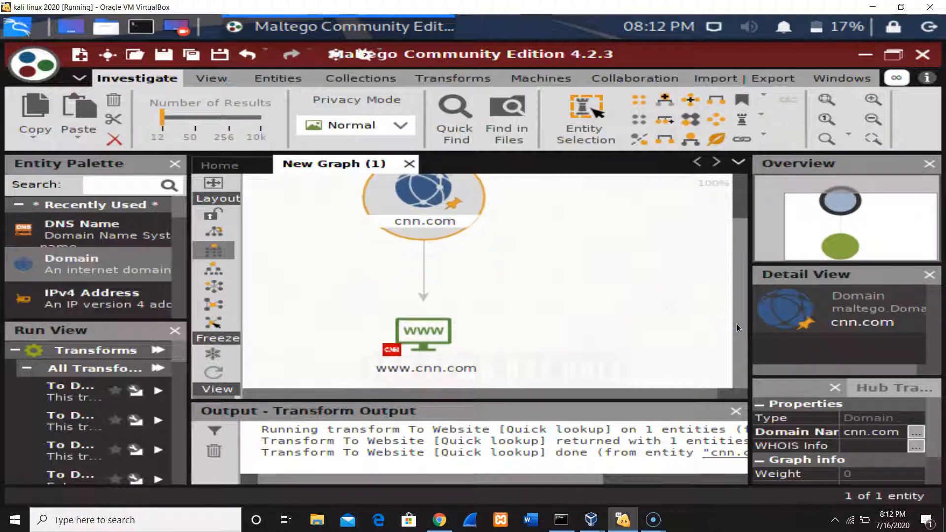
Run the To DNS Name - NS (name server) transform on the cnn.com entity and inspect the resulting name server records.
drag(734, 325, 747, 235)
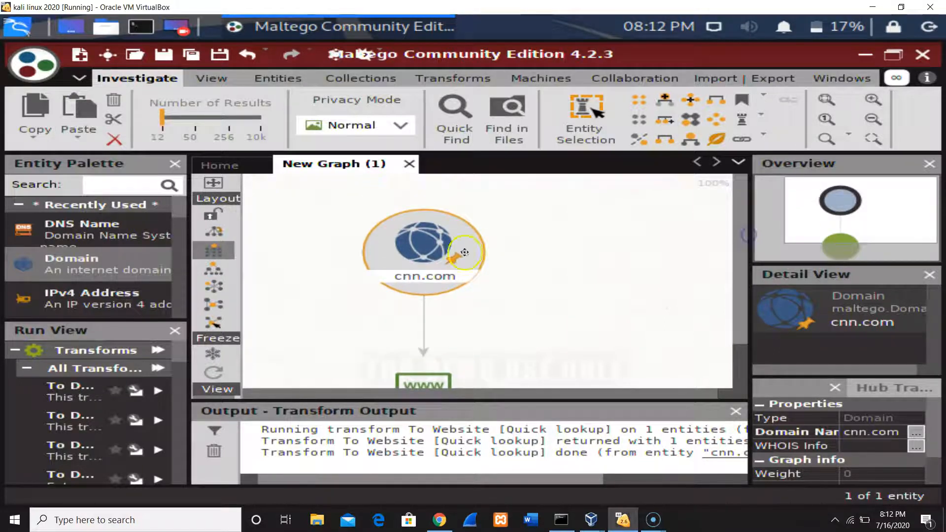
right_click(412, 250)
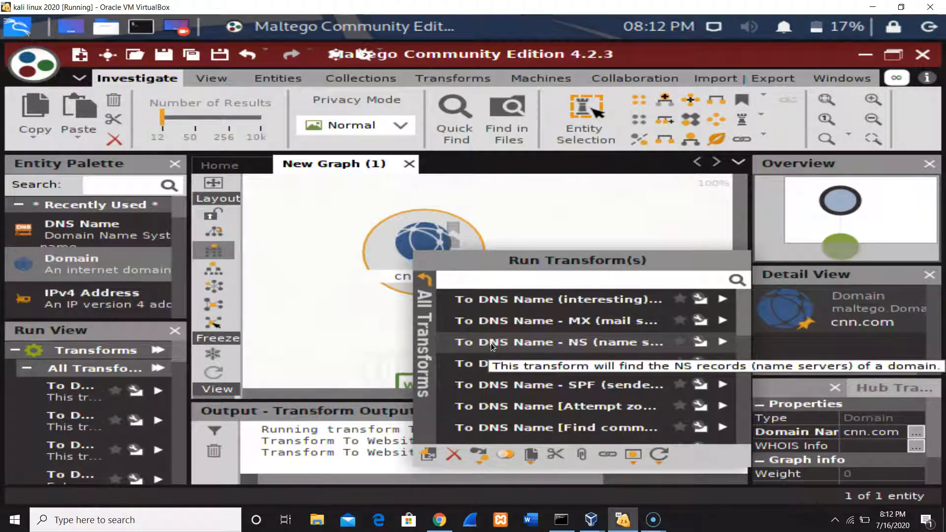
click(551, 291)
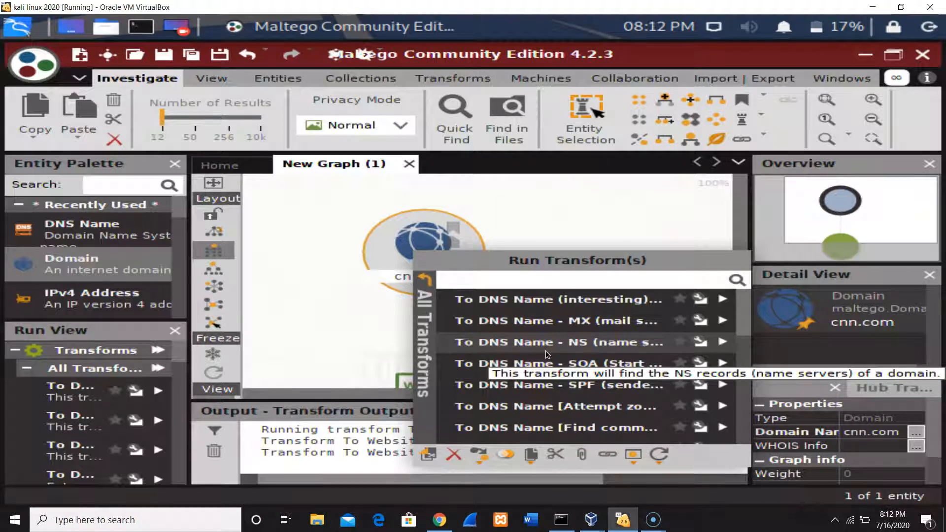
click(720, 340)
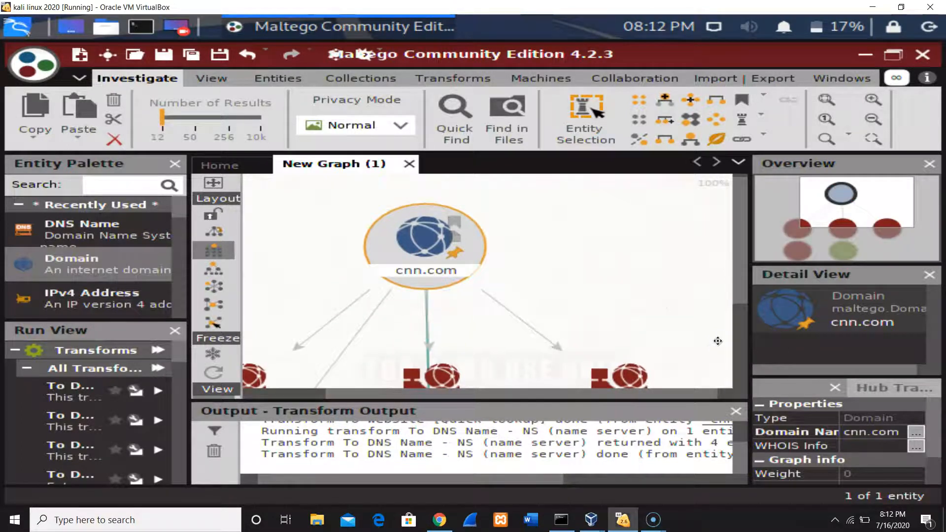
drag(893, 200, 870, 221)
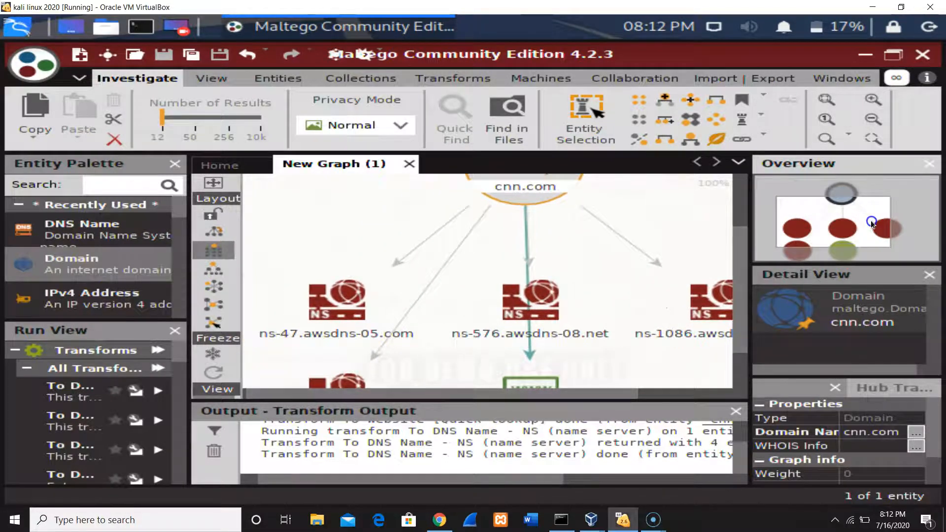
click(315, 342)
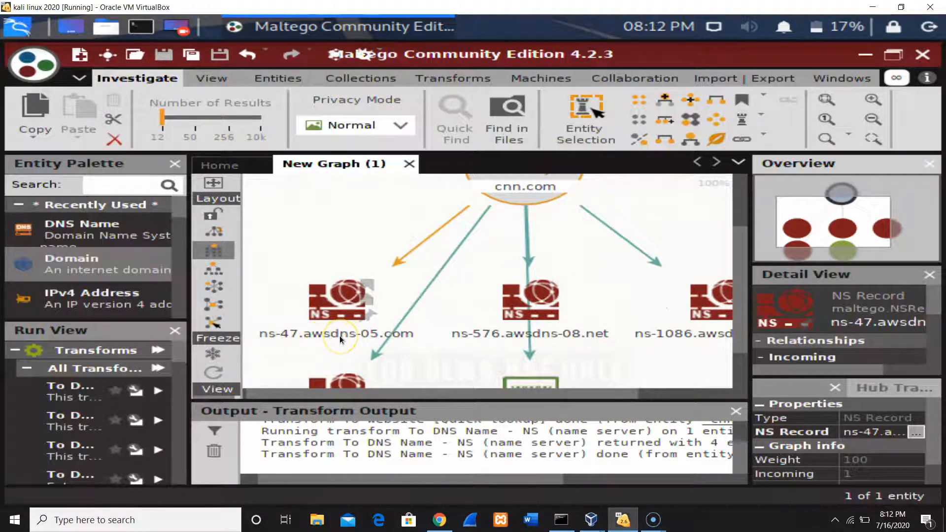
click(362, 338)
click(476, 339)
click(665, 340)
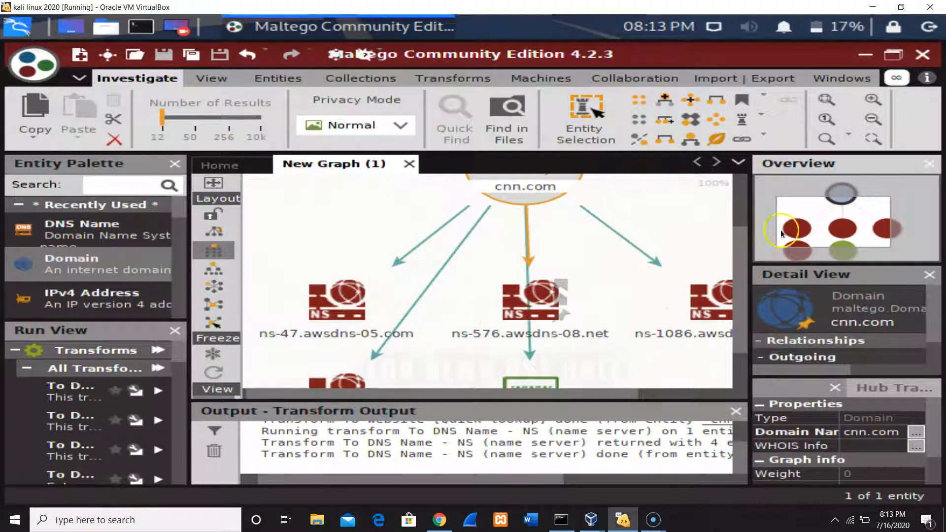
Run the To DNS Name - MX (mail server) transform on the cnn.com domain entity.
mouse_move(802, 206)
mouse_down()
mouse_move(799, 220)
mouse_move(811, 196)
mouse_up()
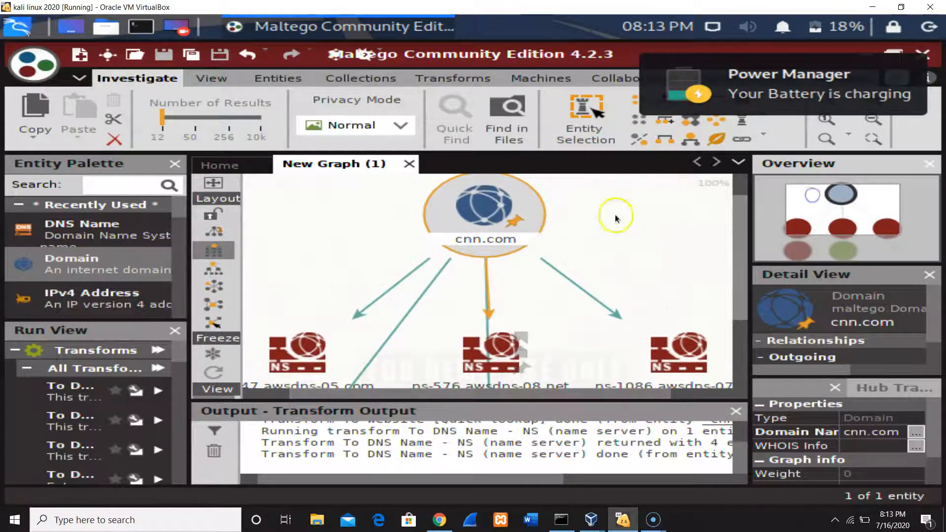
click(515, 211)
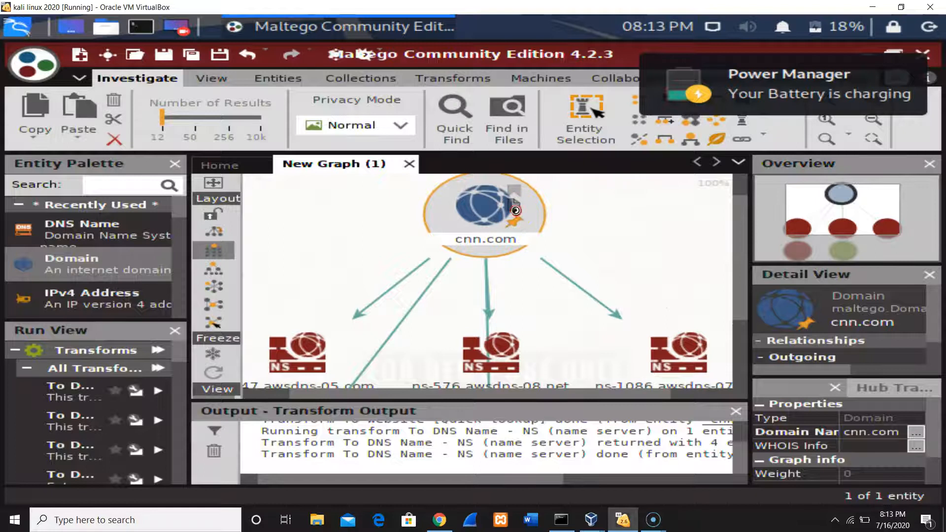
right_click(515, 211)
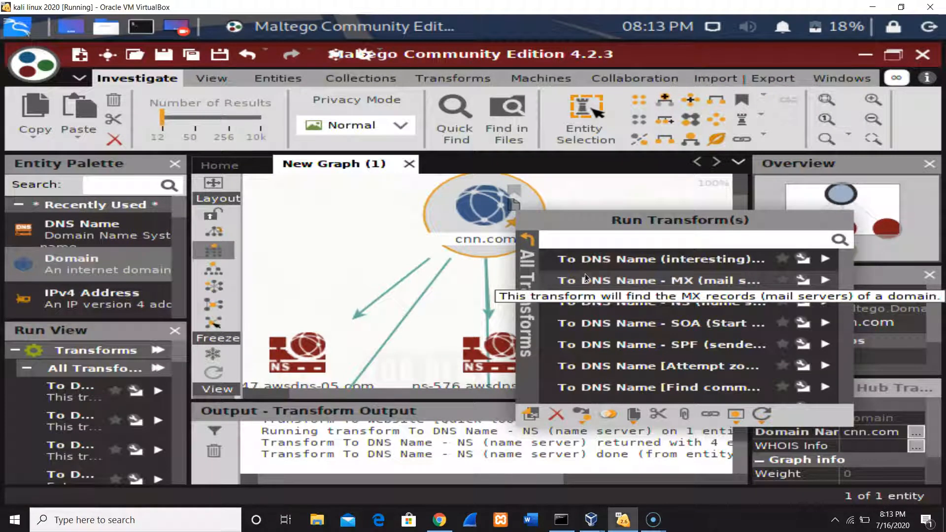
click(584, 276)
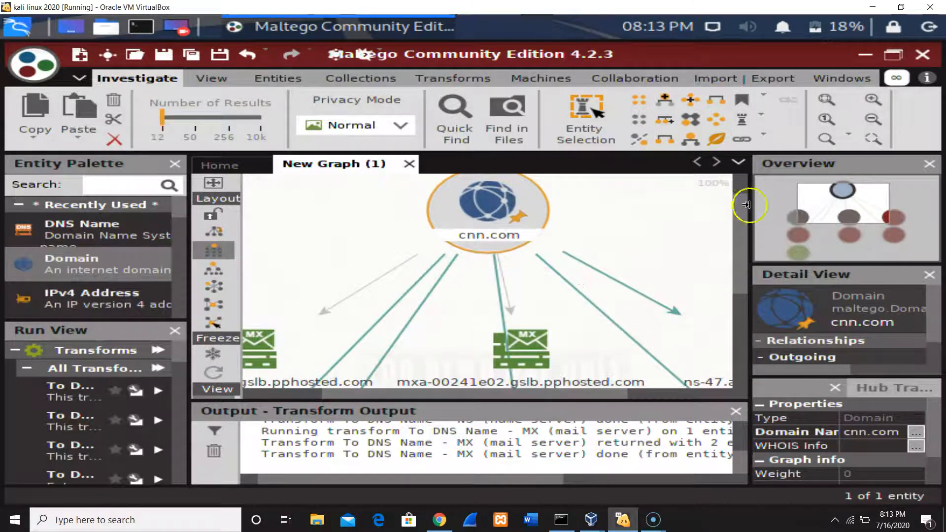
Try other layouts for the graph, including the hierarchical one, and restore the block layout.
mouse_move(740, 227)
mouse_down()
mouse_move(733, 295)
mouse_move(740, 244)
mouse_up()
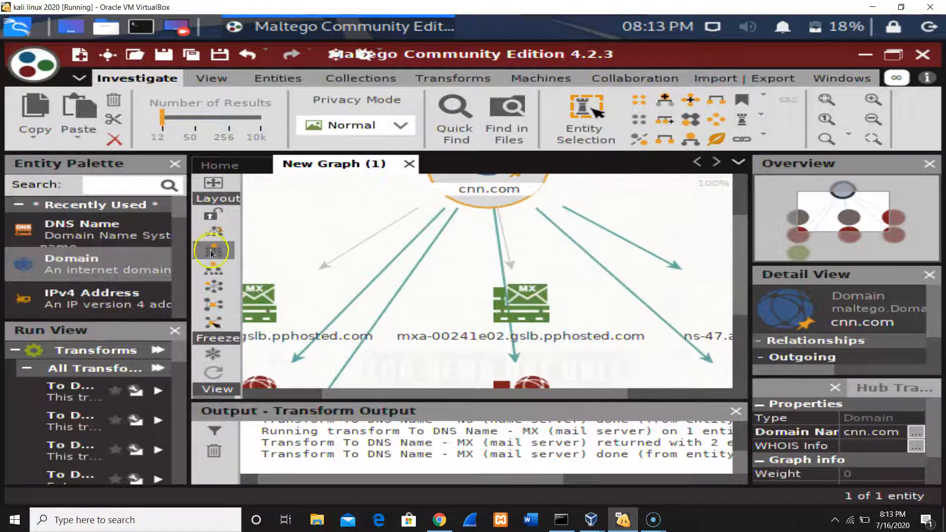
click(213, 270)
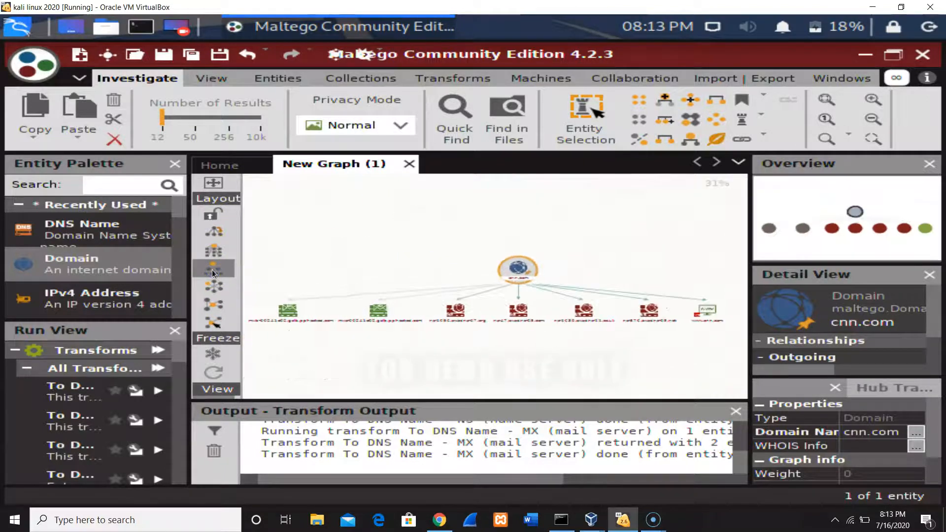
click(215, 291)
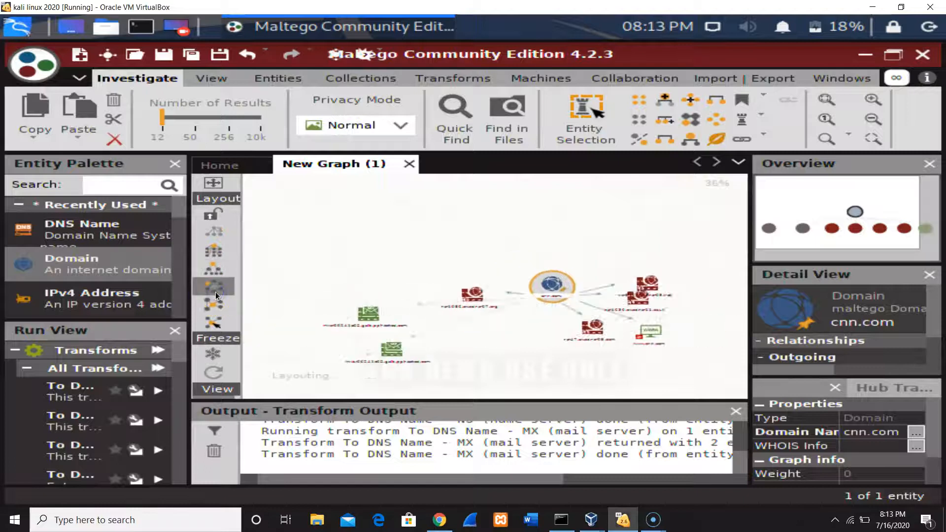
click(215, 272)
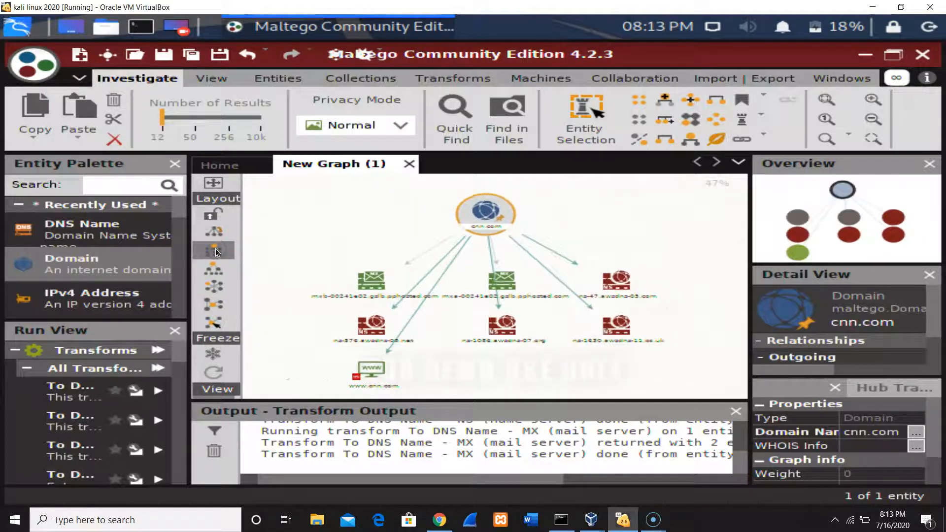
Browse the transforms available for the cnn.com domain entity without running one.
click(593, 269)
scroll(592, 267, up, 1)
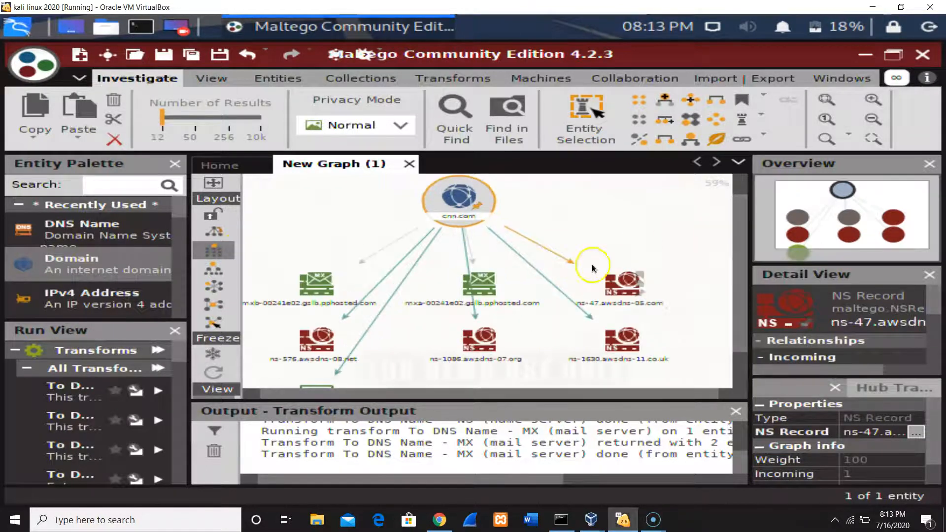
click(592, 264)
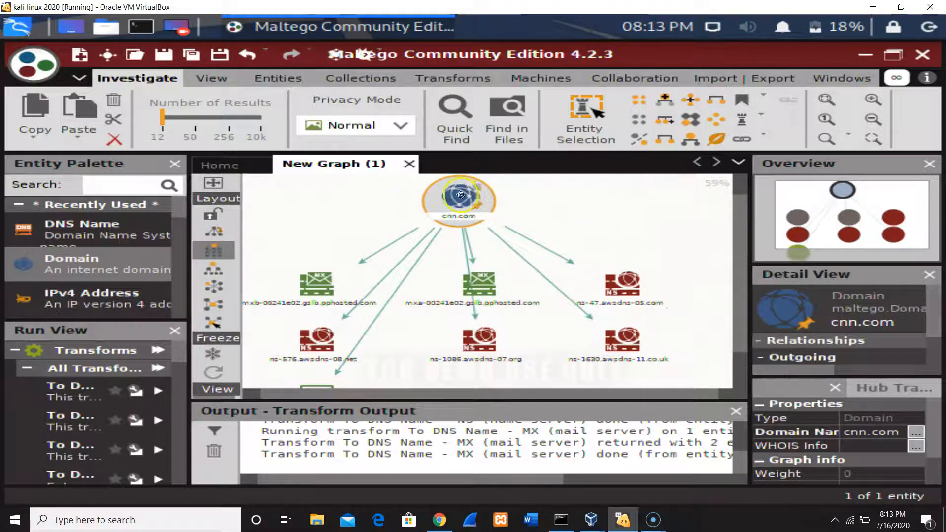
click(538, 198)
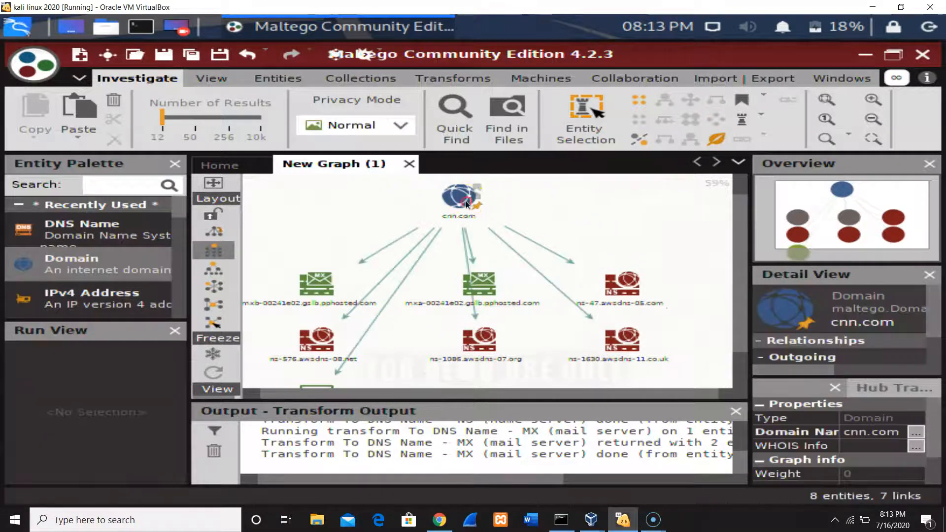
right_click(466, 202)
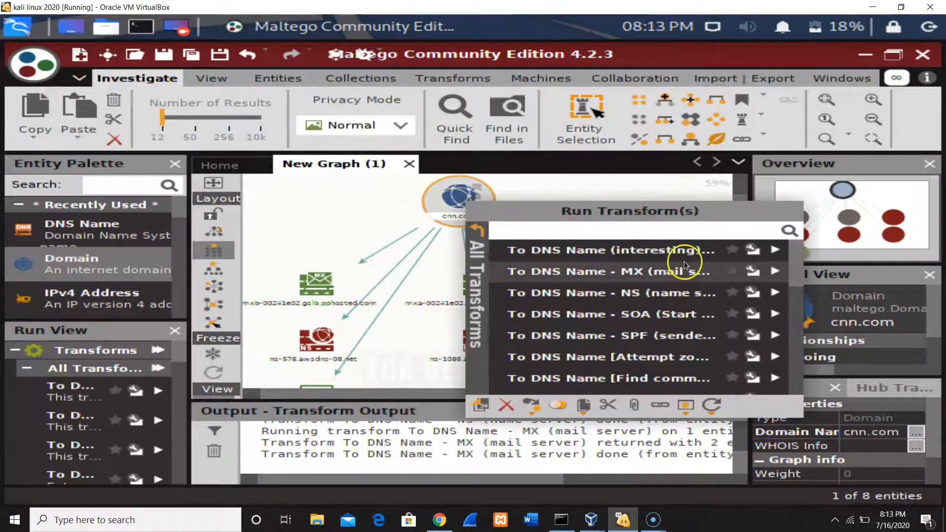
drag(794, 253, 807, 233)
click(592, 188)
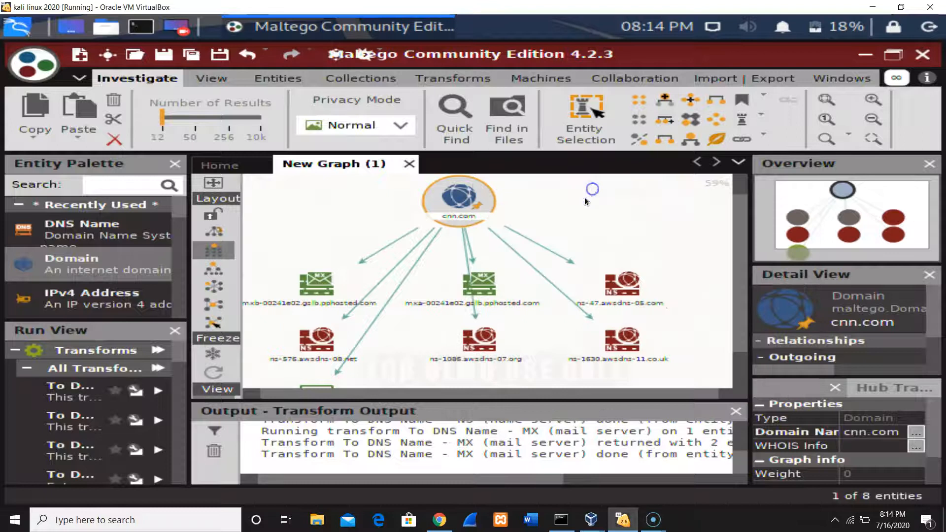
drag(745, 310, 712, 382)
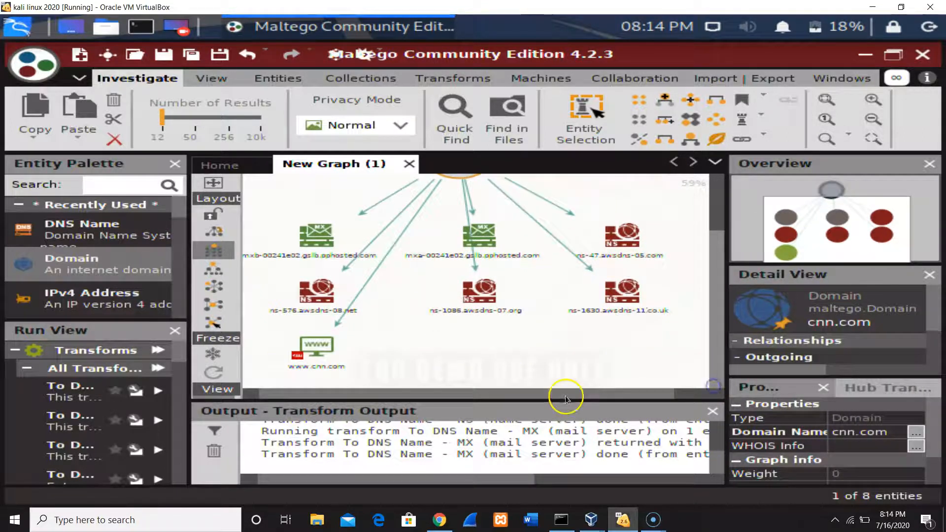
drag(368, 361, 414, 356)
click(315, 341)
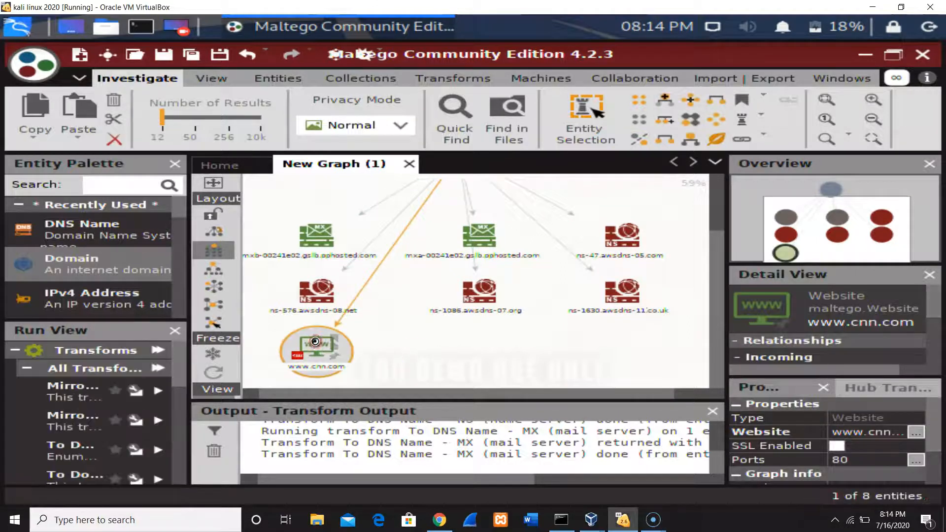
right_click(315, 341)
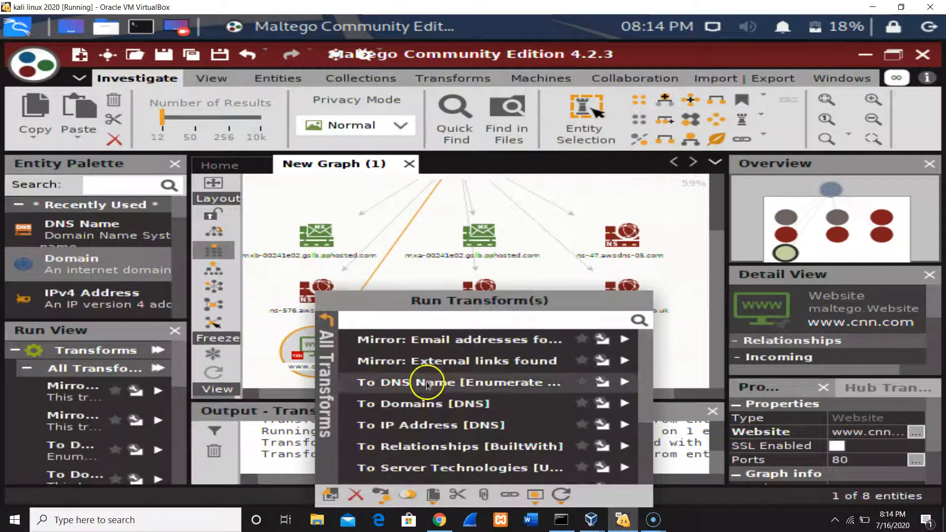
click(420, 430)
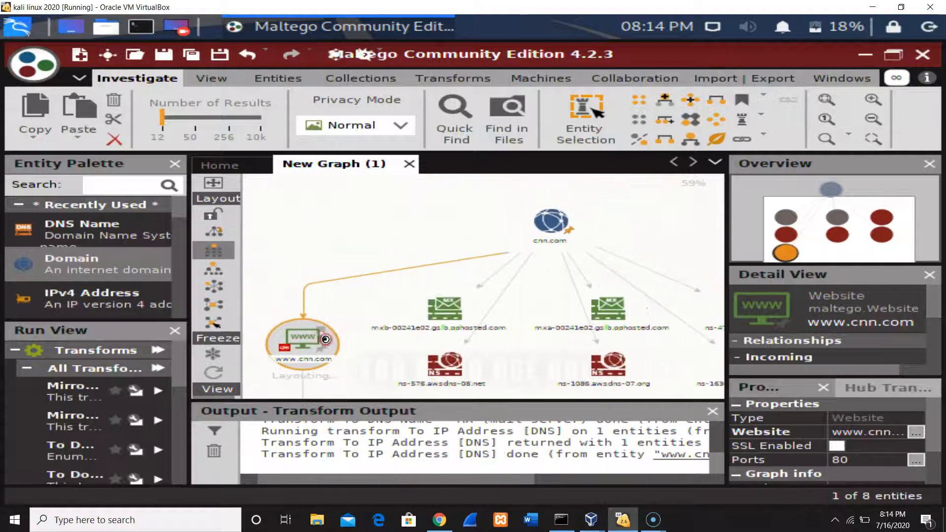
right_click(326, 344)
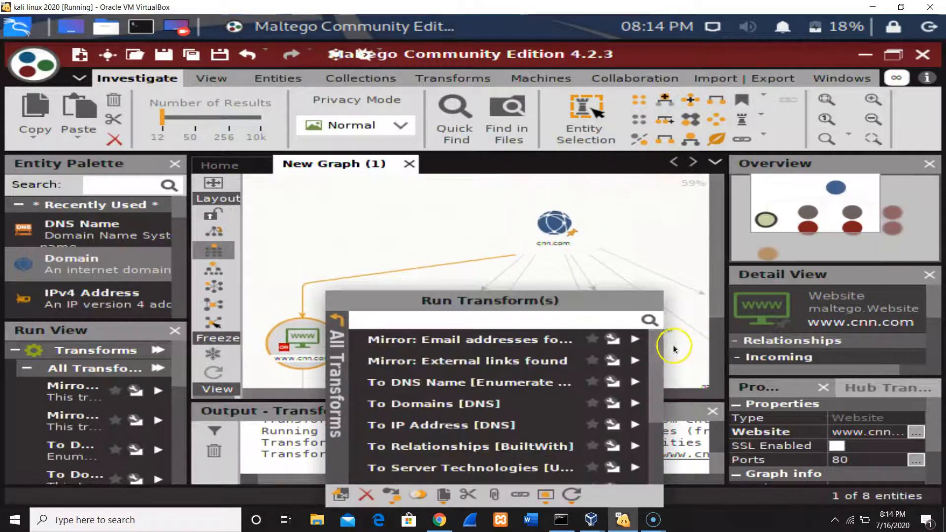
drag(658, 357, 650, 423)
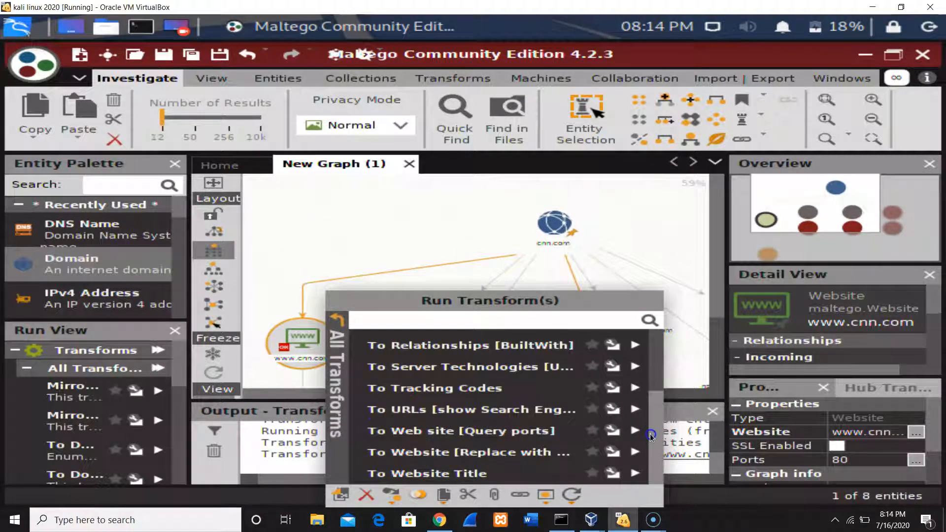
drag(649, 433, 658, 397)
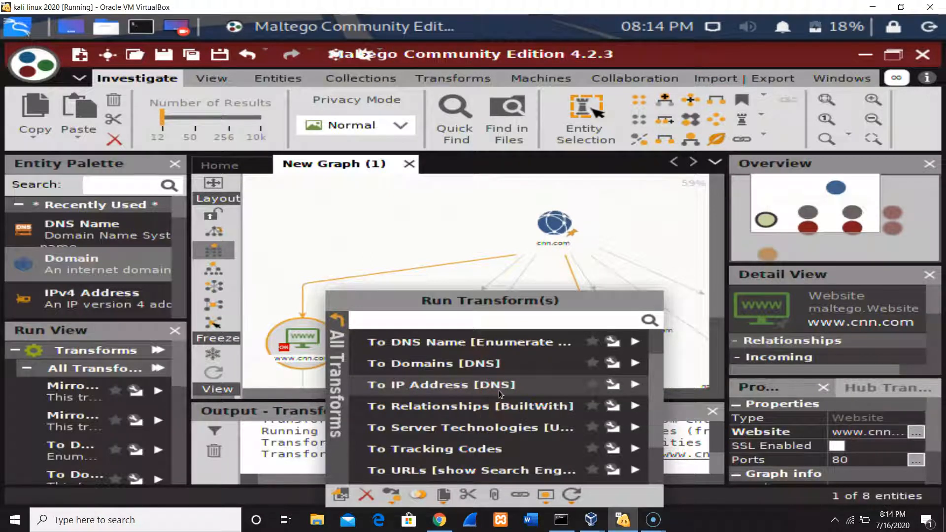
click(635, 384)
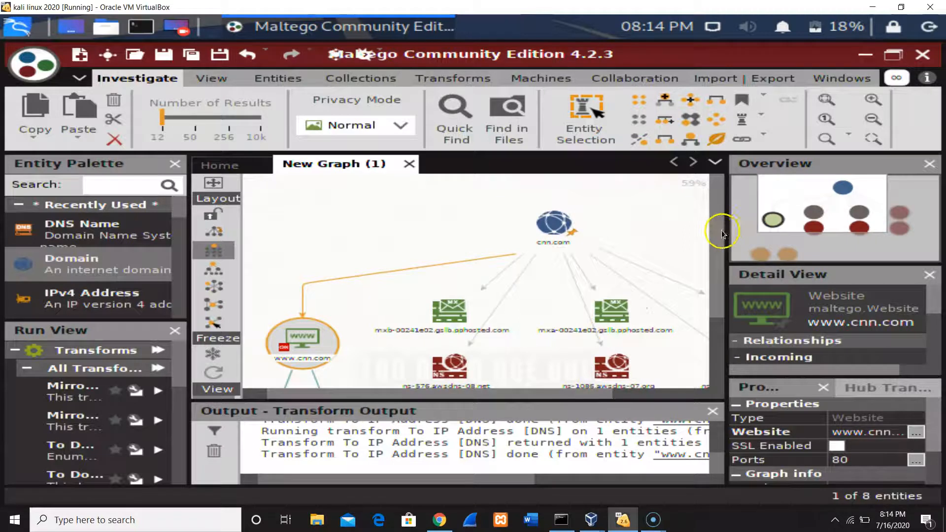
drag(716, 233, 717, 322)
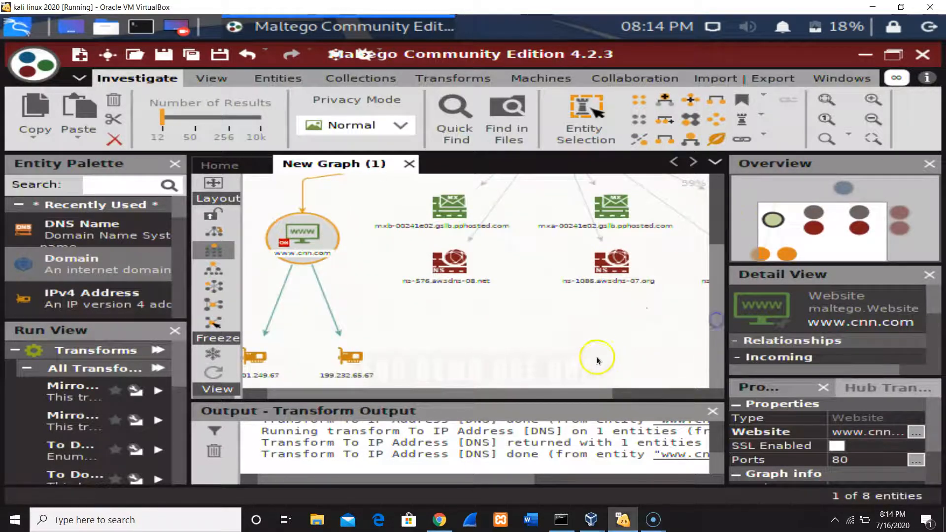
drag(521, 394, 497, 398)
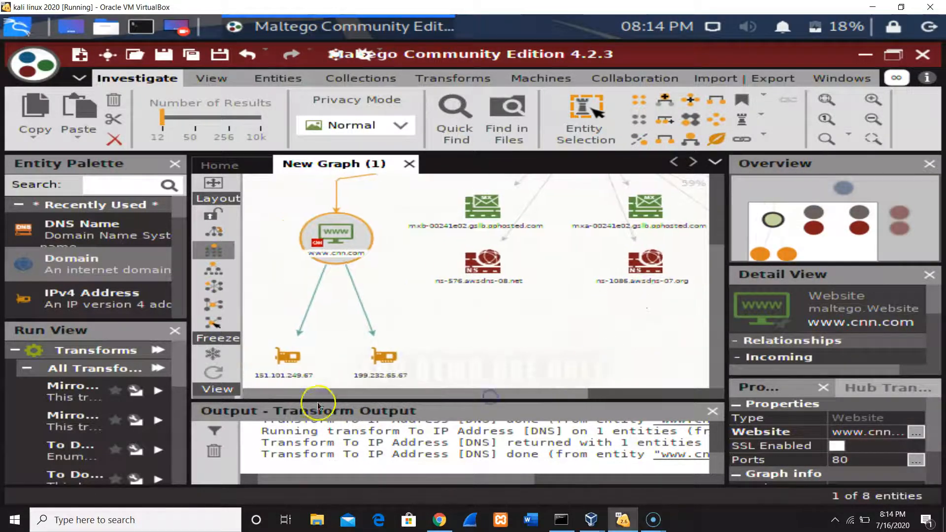
click(276, 387)
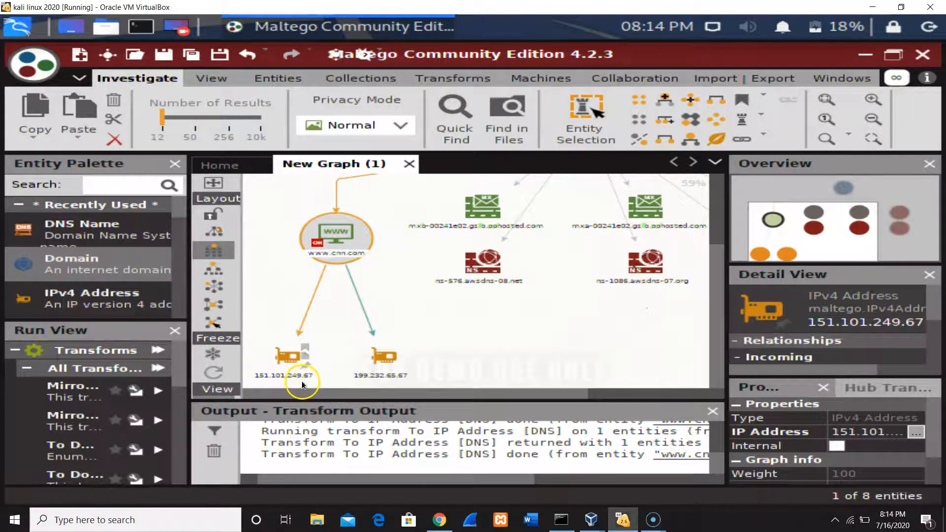
click(364, 379)
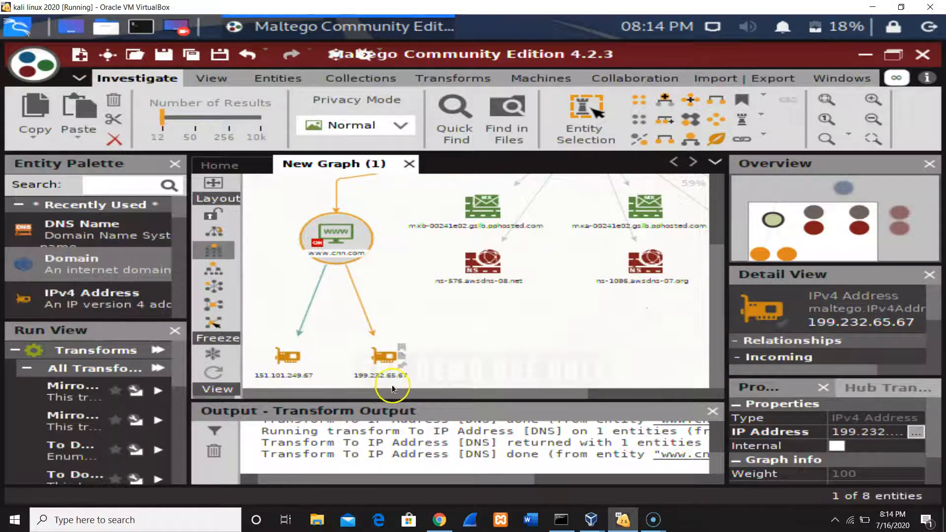
right_click(336, 237)
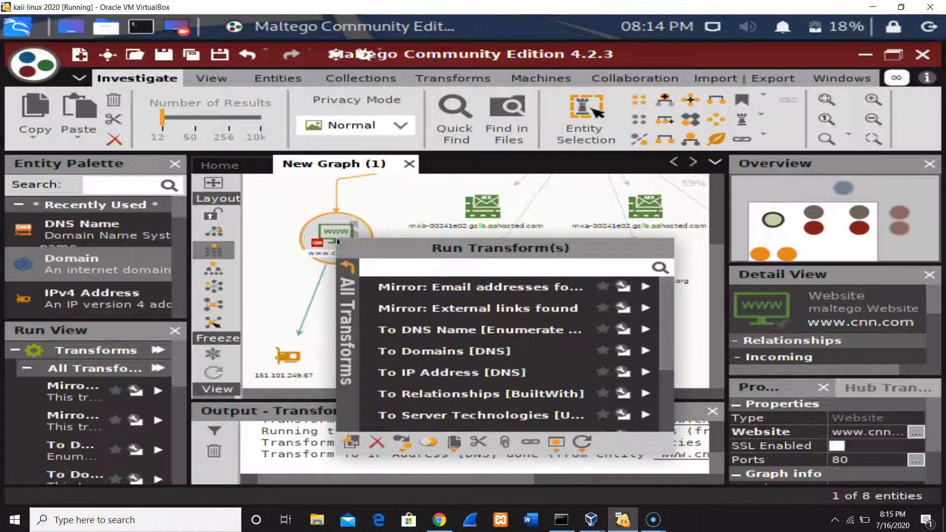
drag(660, 299, 662, 415)
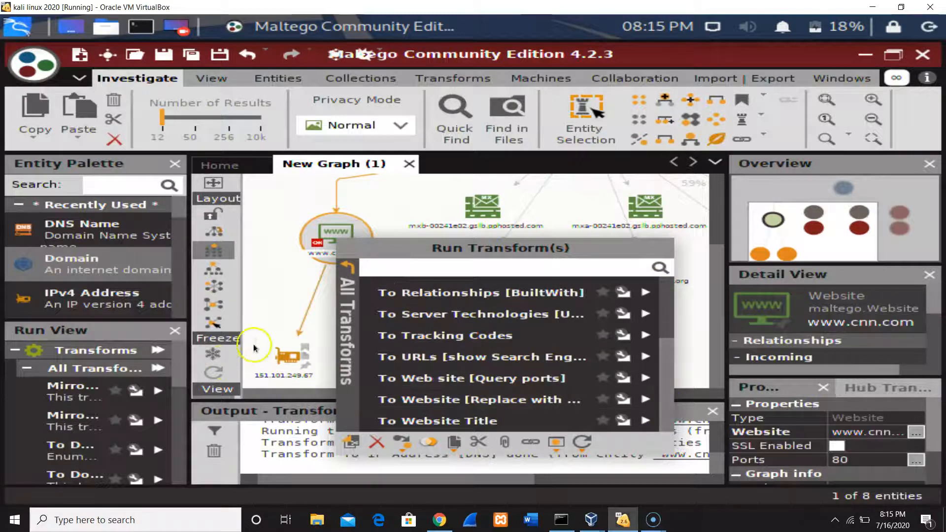
click(302, 362)
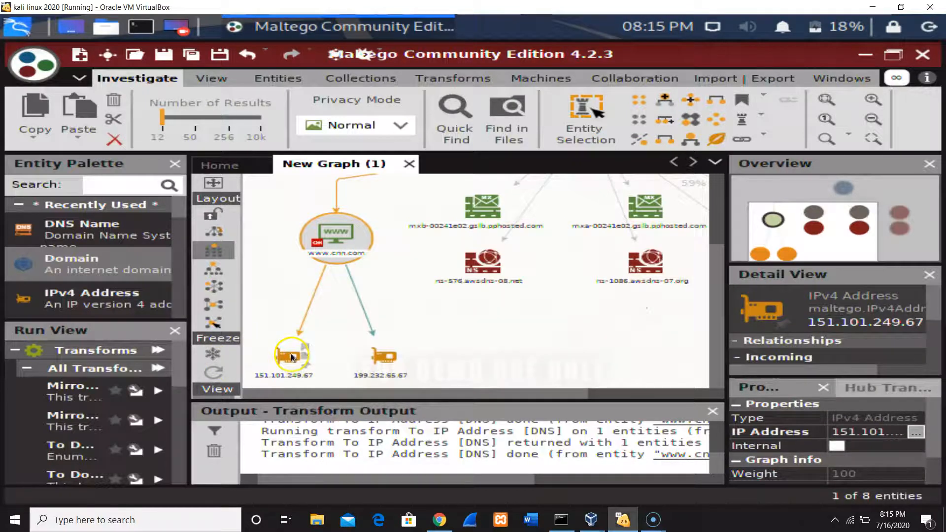
Run the To Location [city, country] transform on the 151.101.249.67 entity and review the resulting location entity.
right_click(291, 354)
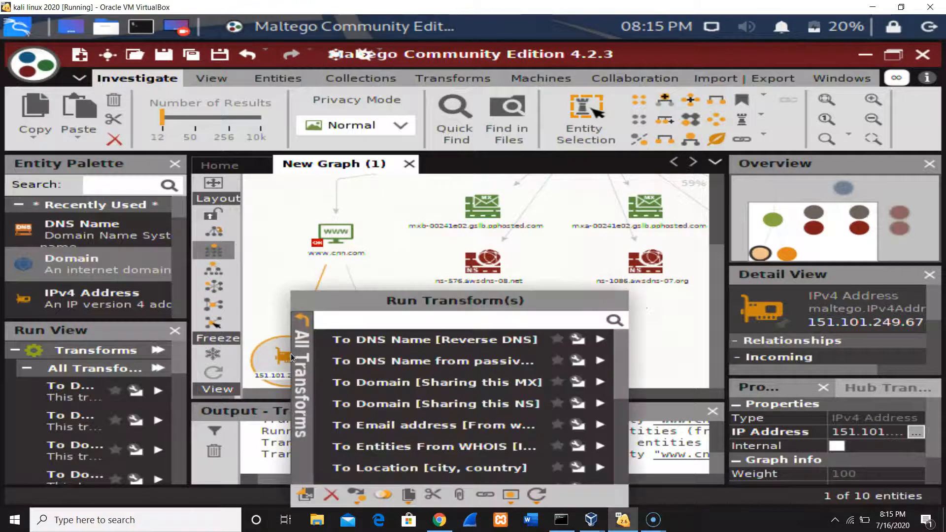
click(485, 470)
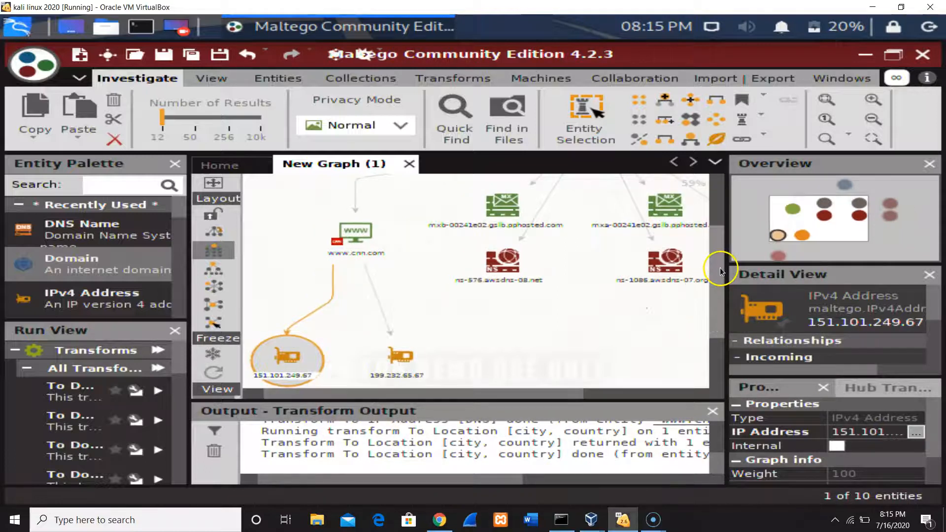
drag(720, 267, 710, 350)
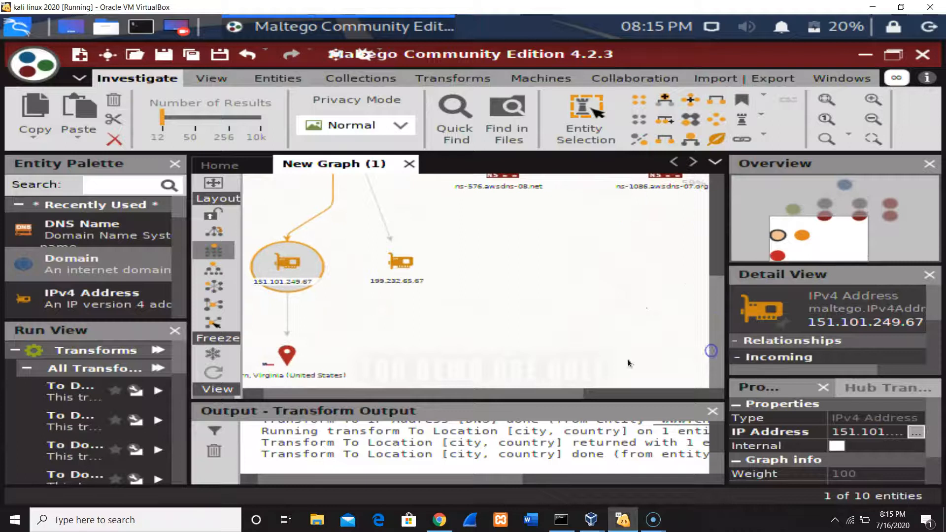
drag(500, 392, 400, 397)
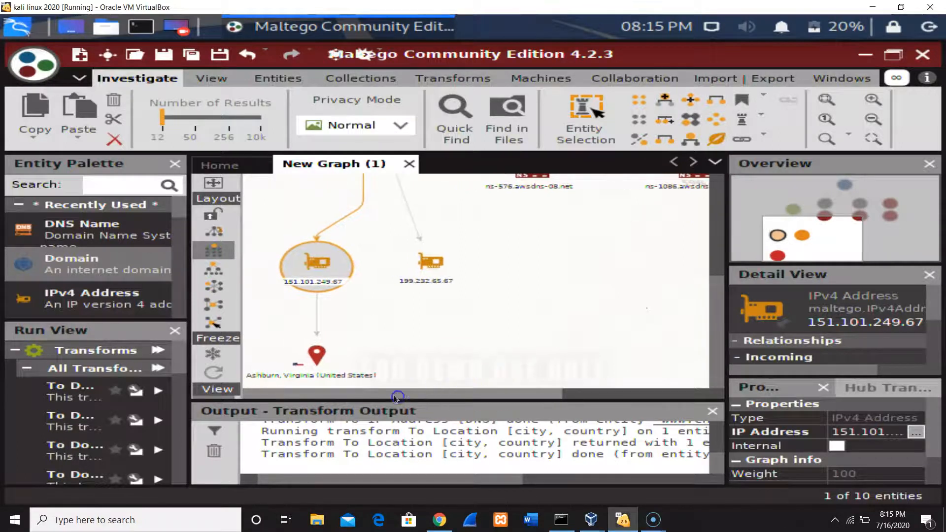
click(314, 357)
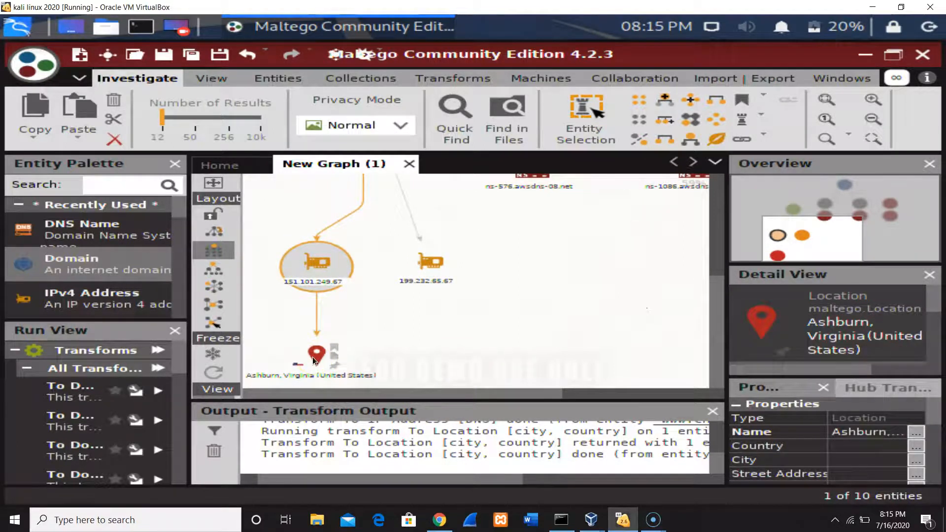
Run the To Location [city, country] transform on the 199.232.65.67 IP address entity.
click(317, 261)
click(429, 262)
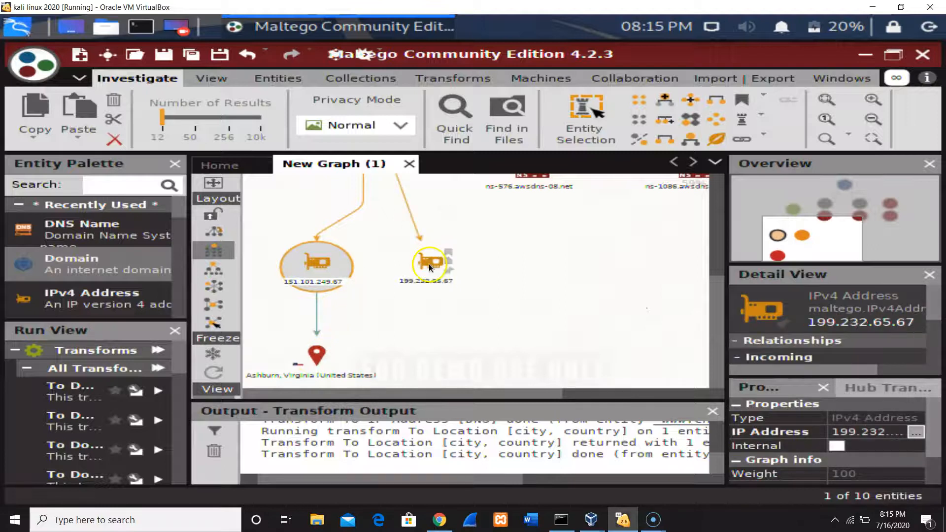
right_click(428, 264)
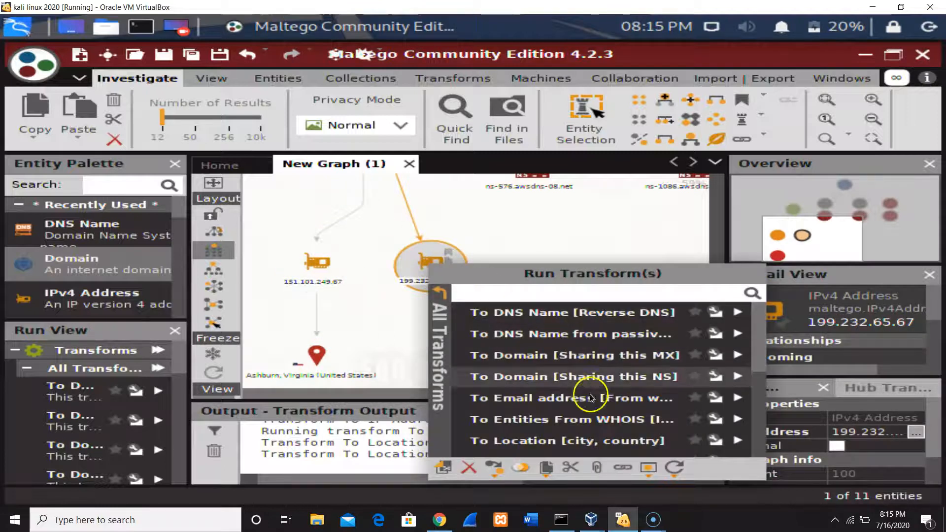
click(599, 439)
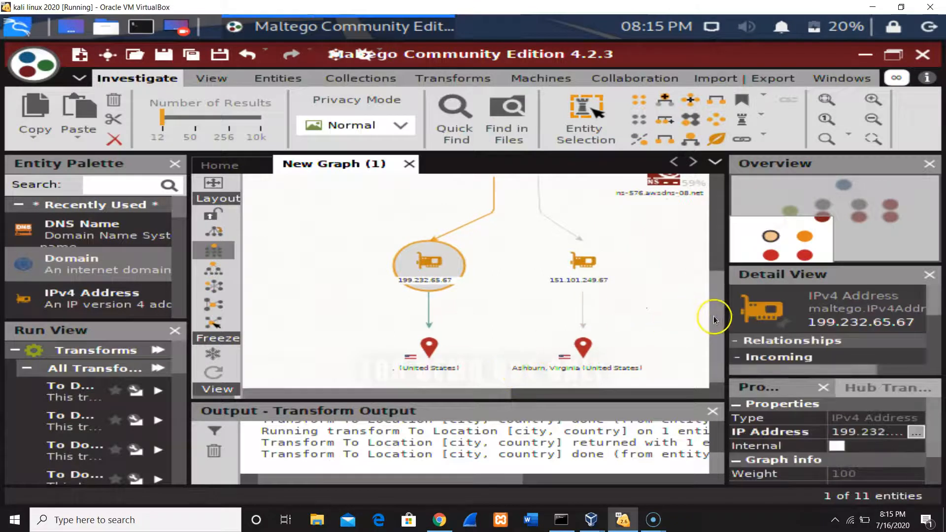
Run the To Email address [From whois info] transform on the cnn.com domain entity and review the resulting email address entities.
drag(714, 318, 716, 196)
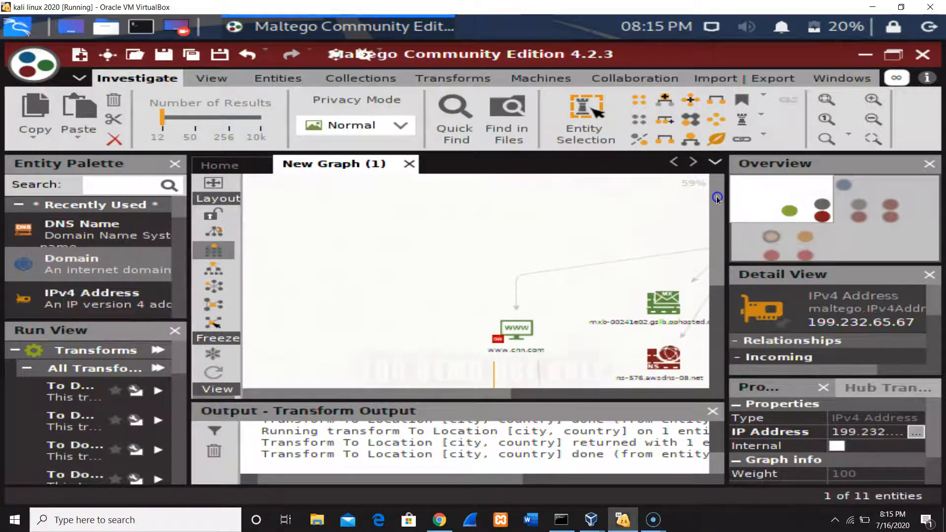
drag(447, 391, 642, 398)
click(426, 219)
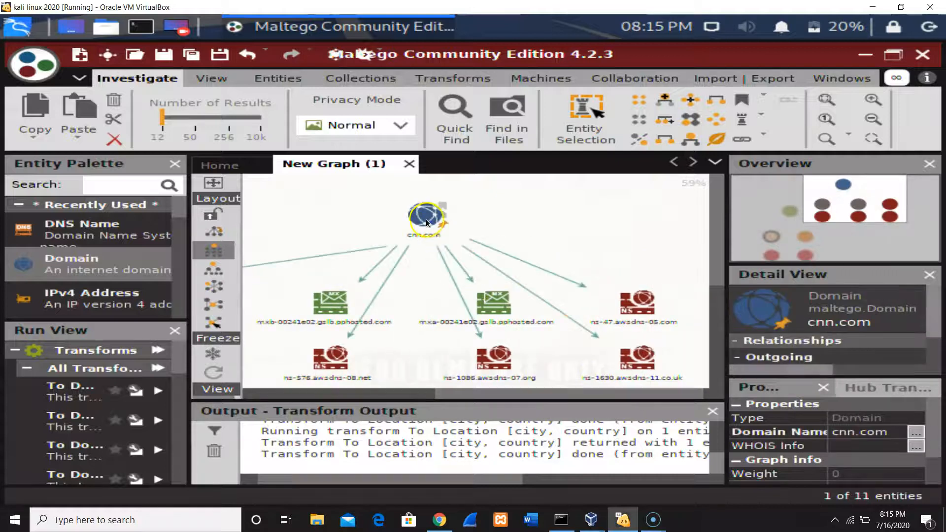
right_click(425, 219)
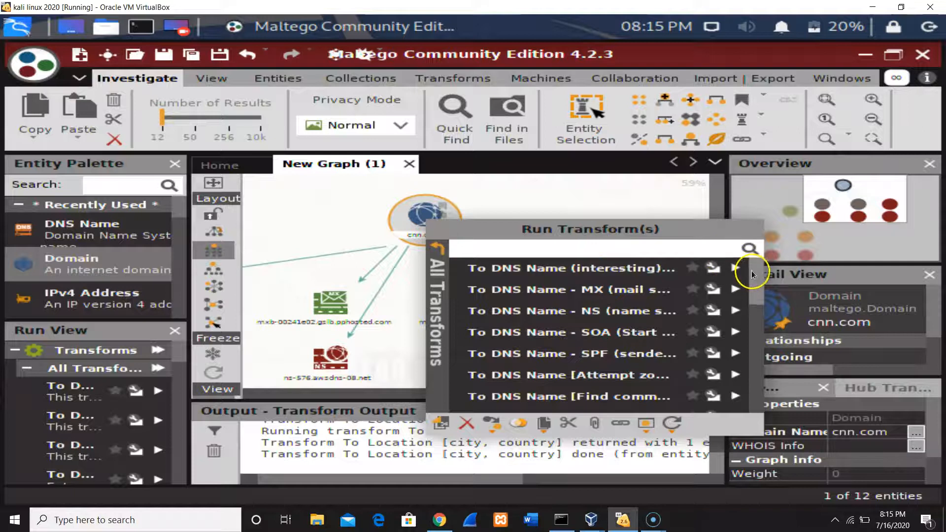
drag(755, 270, 753, 328)
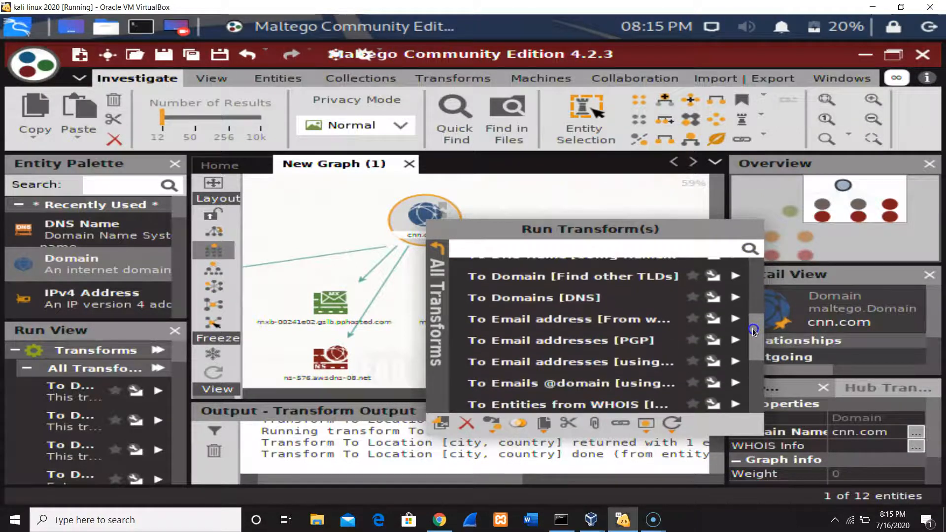
click(636, 326)
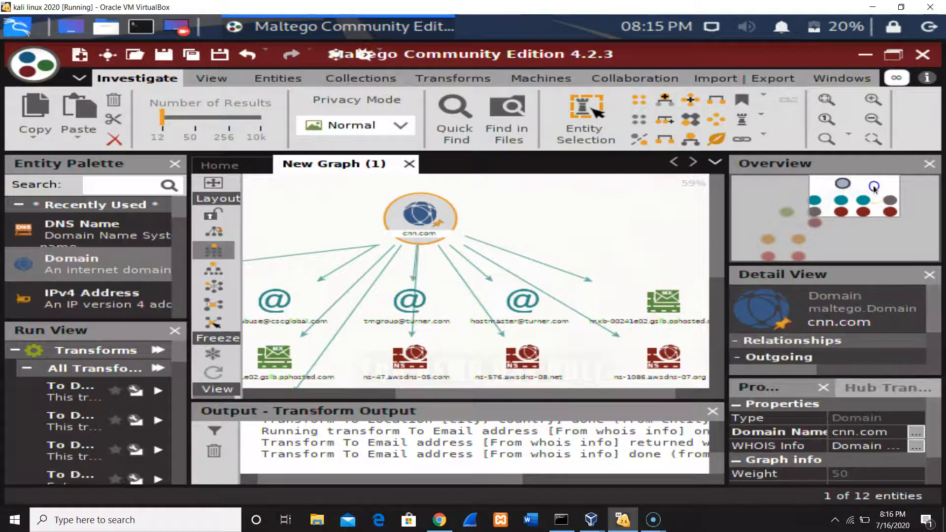
drag(873, 185, 849, 191)
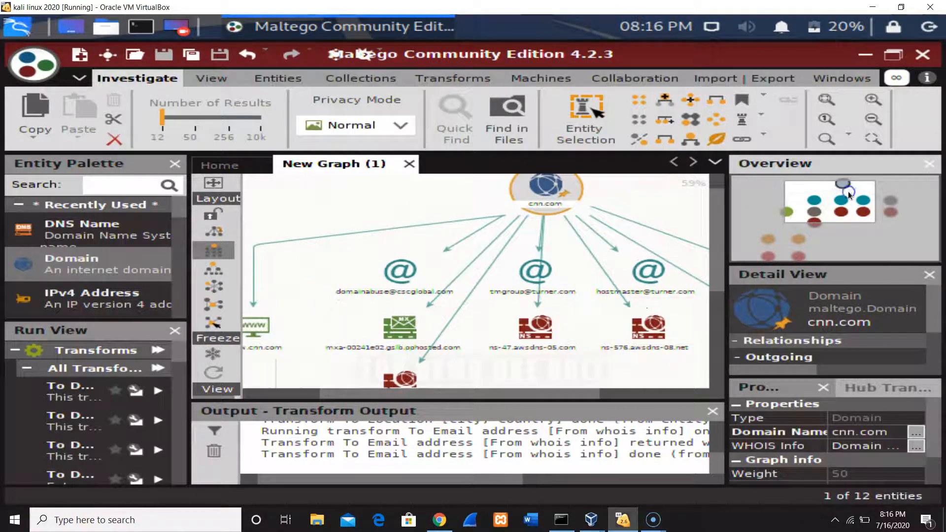
scroll(566, 247, up, 4)
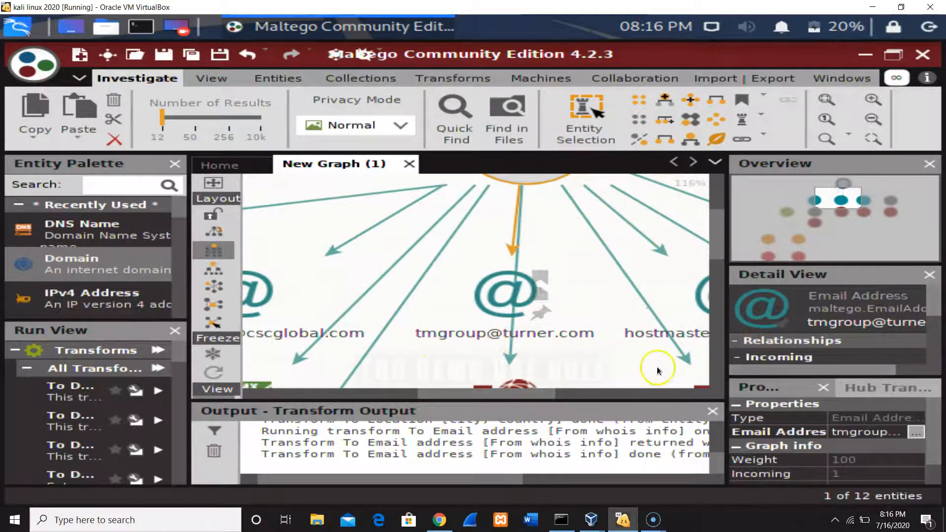
drag(514, 394, 449, 403)
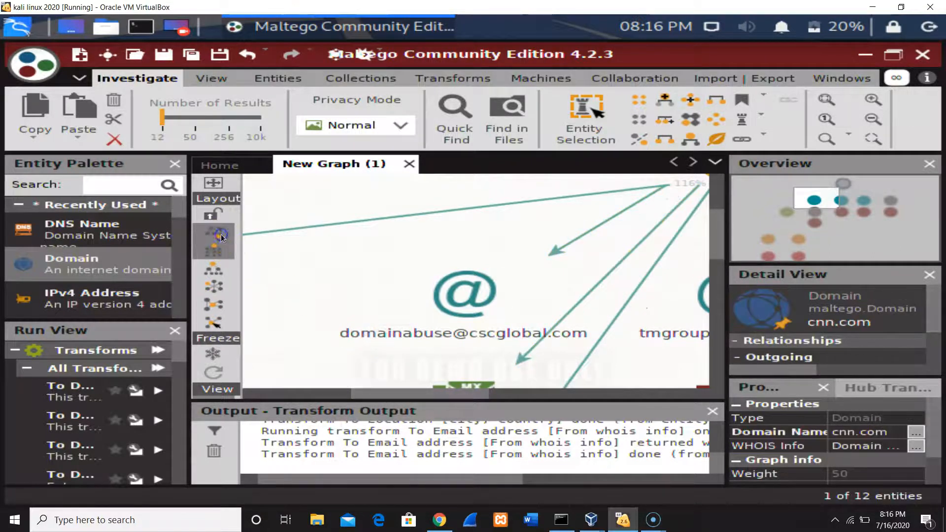
Switch the graph to the hierarchical layout and inspect its name server, website, IP address, location, mail server and email entities.
click(217, 270)
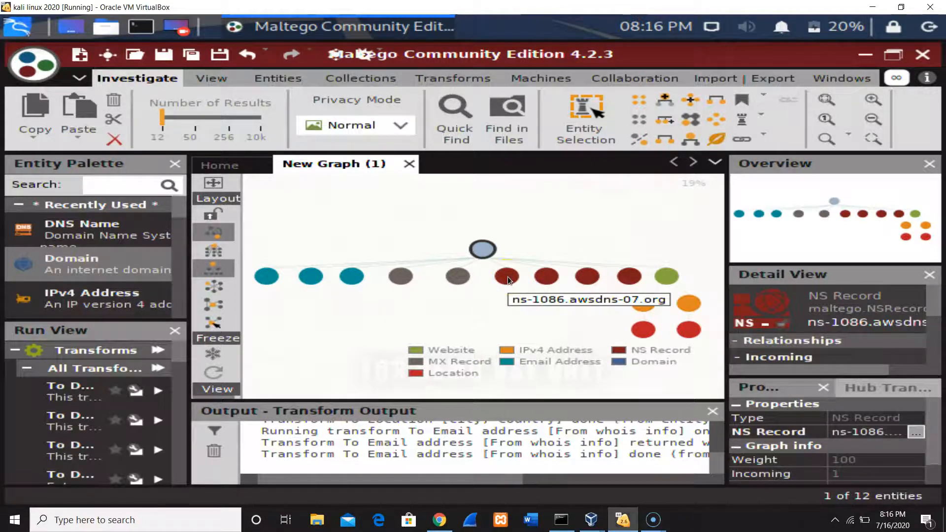
mouse_move(666, 278)
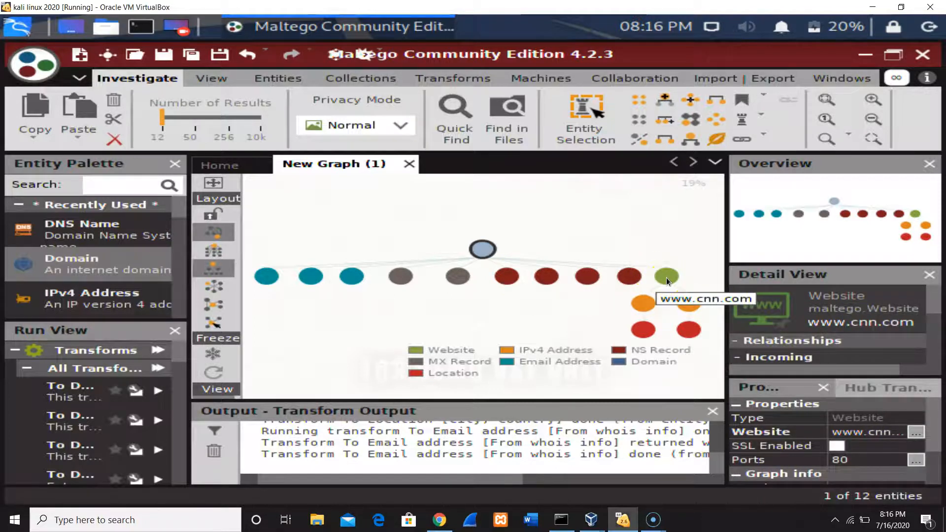
mouse_move(643, 311)
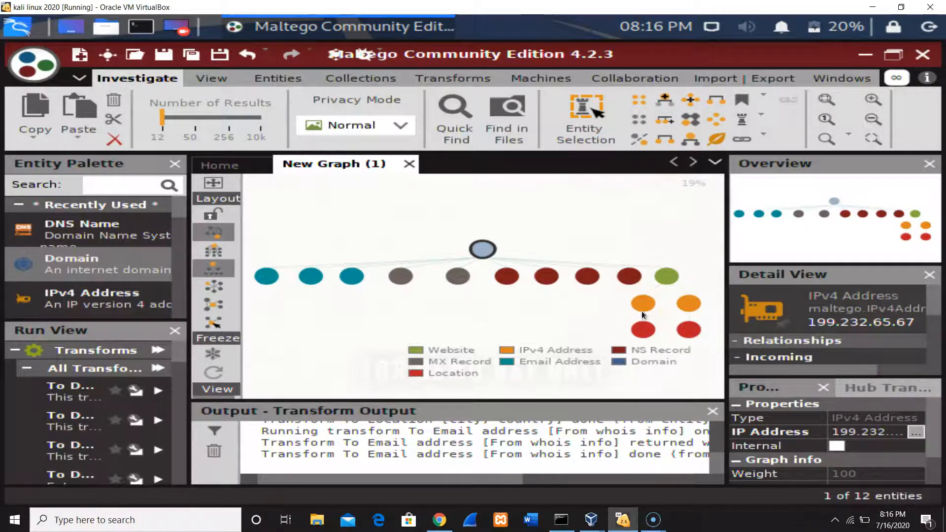
click(648, 330)
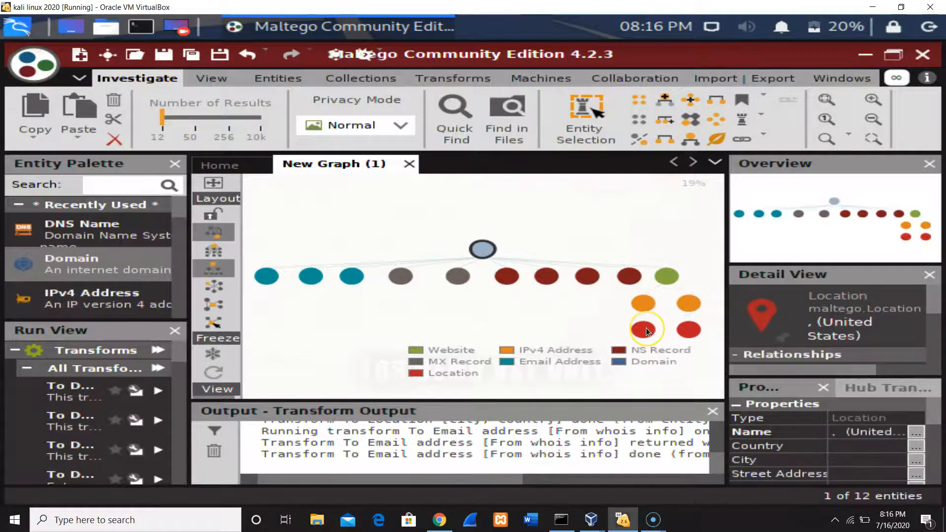
click(688, 330)
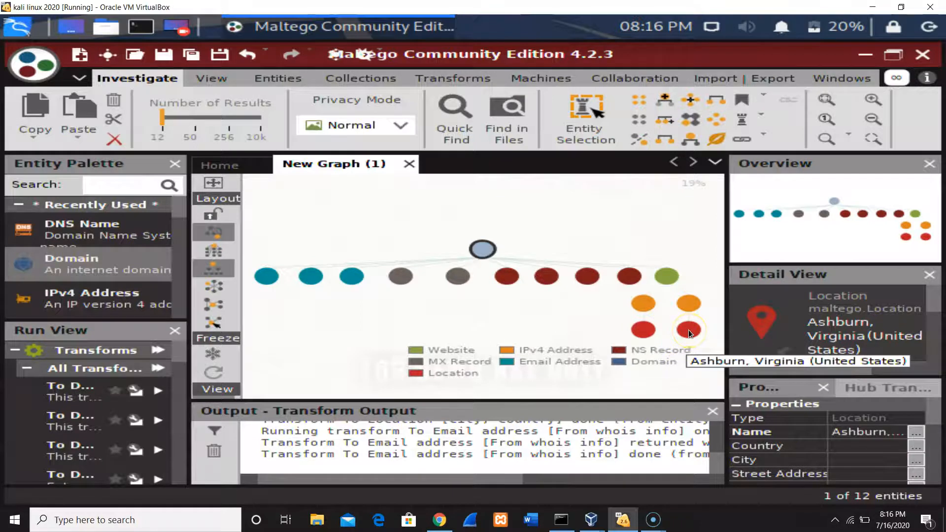
click(682, 329)
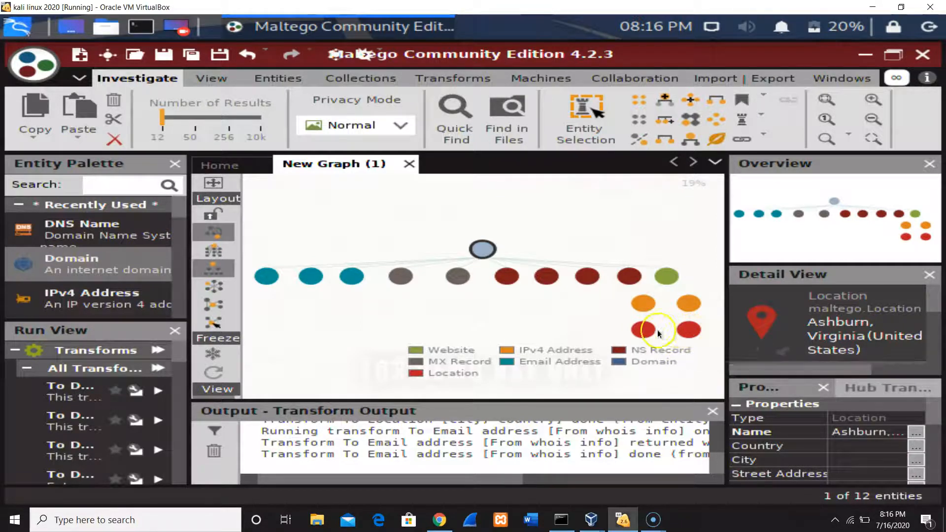
click(686, 328)
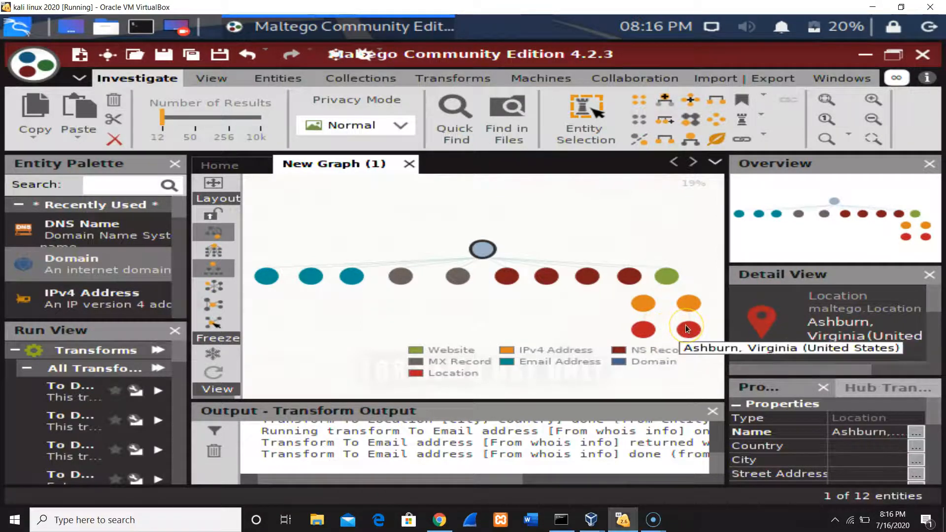
click(458, 275)
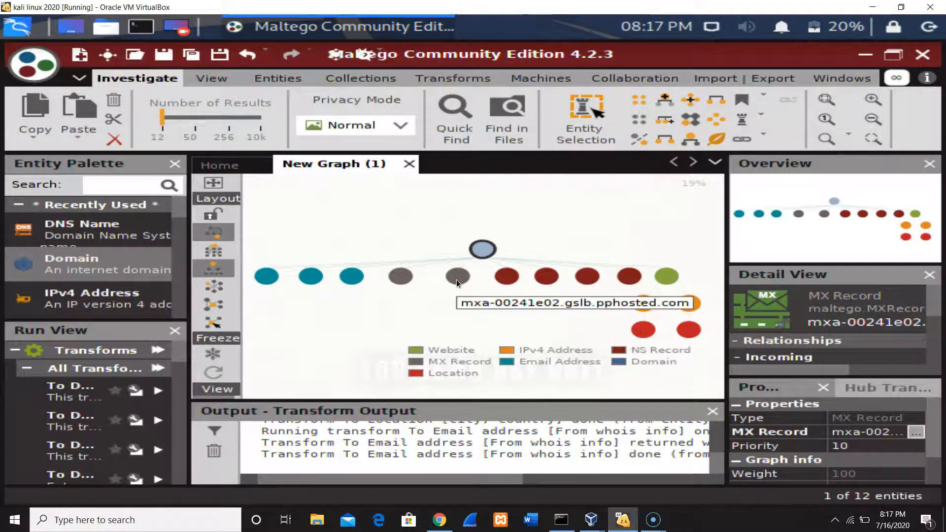
click(414, 284)
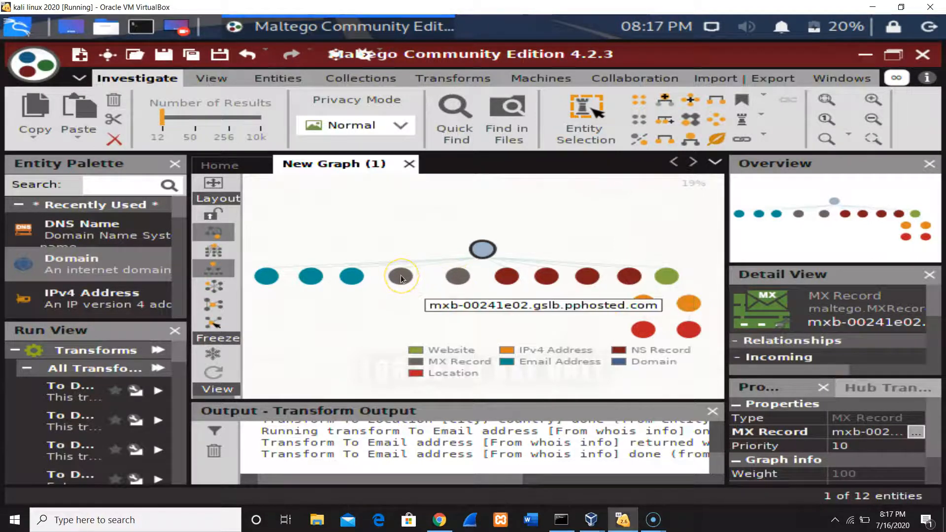
click(349, 278)
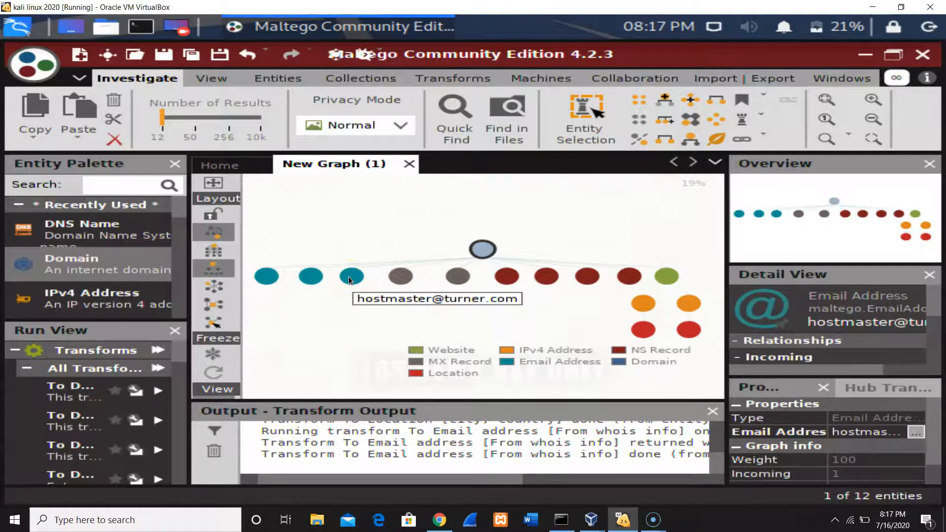
click(526, 327)
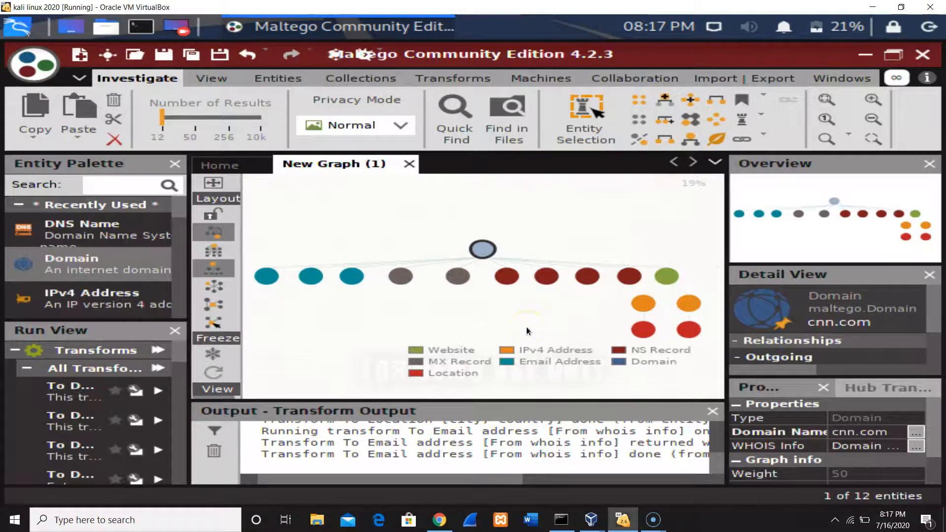
click(534, 523)
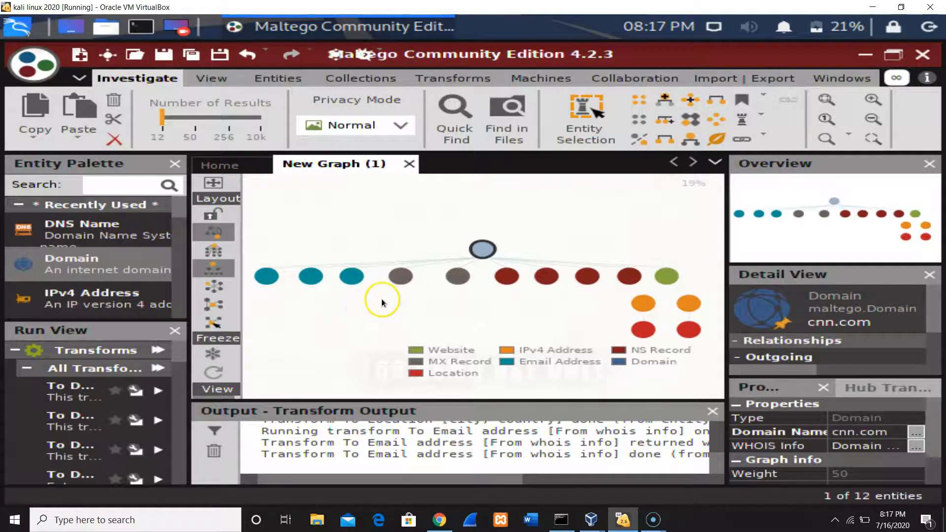
Collapse the ribbon to give the cnn.com graph more room.
click(82, 78)
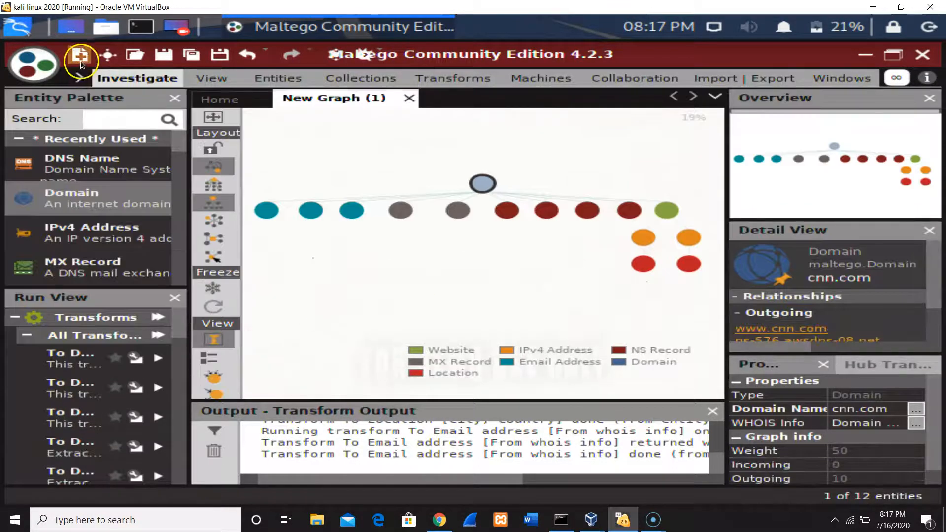
click(127, 55)
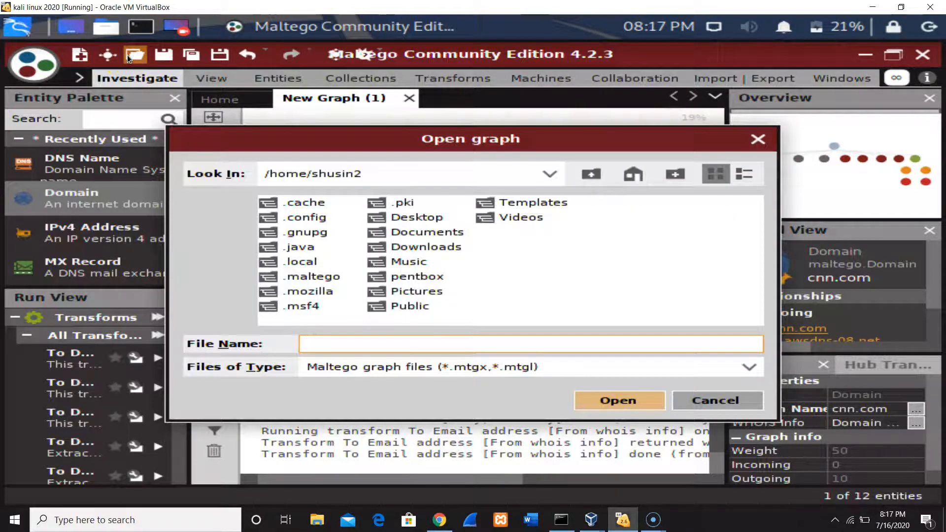
text(cnn information gathering)
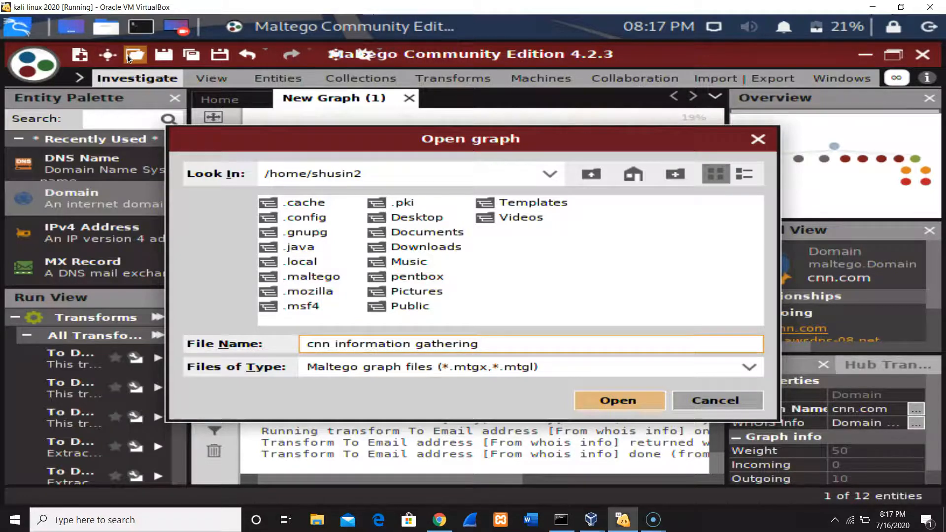
click(702, 405)
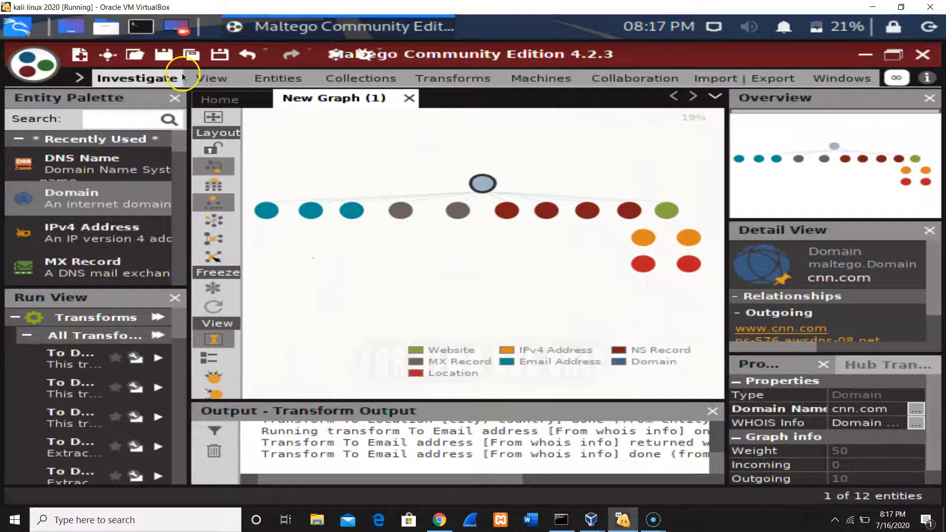
Save the cnn.com graph as a Maltego Graph (*.mtgl) file named "cnn info gathering".
click(193, 55)
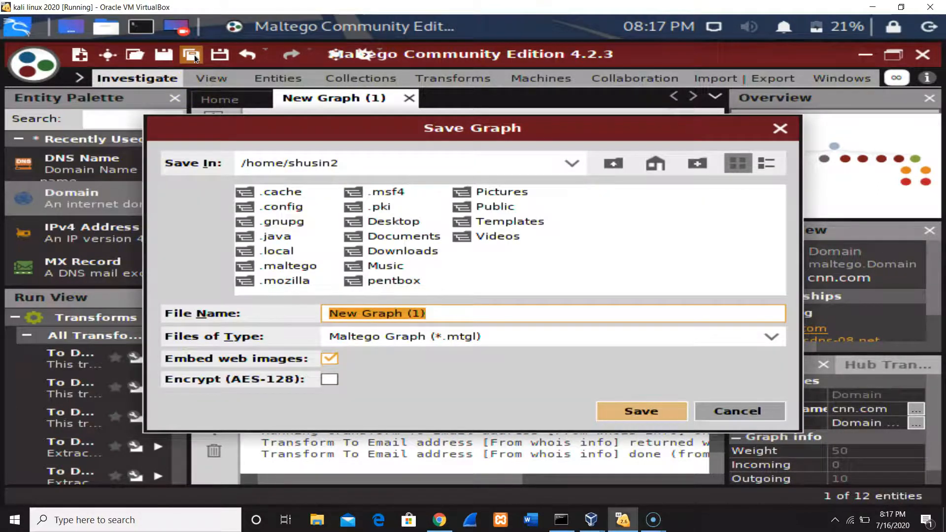
text(cnn inf)
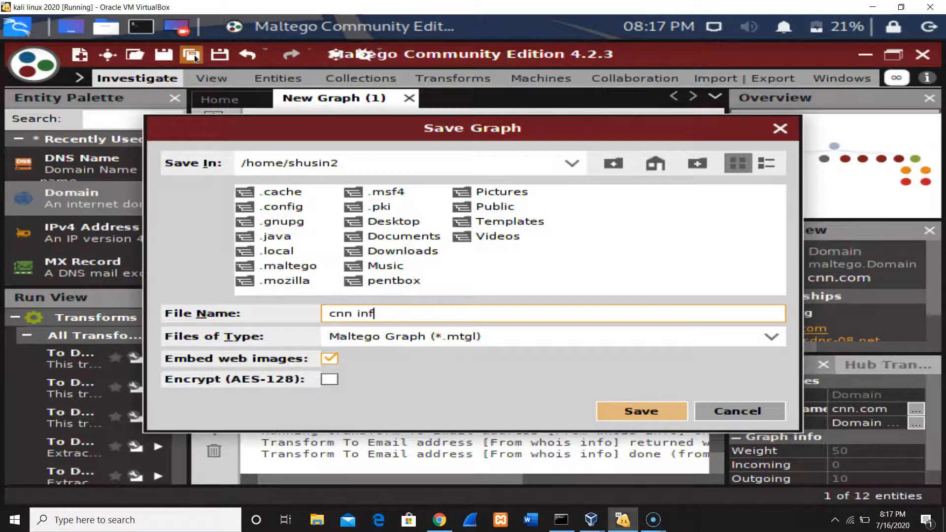
text(o gathering)
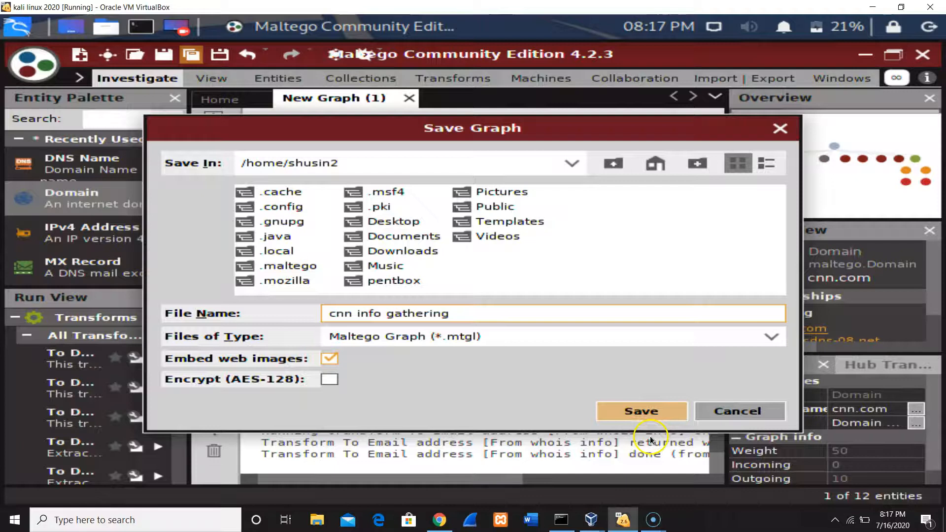
click(661, 417)
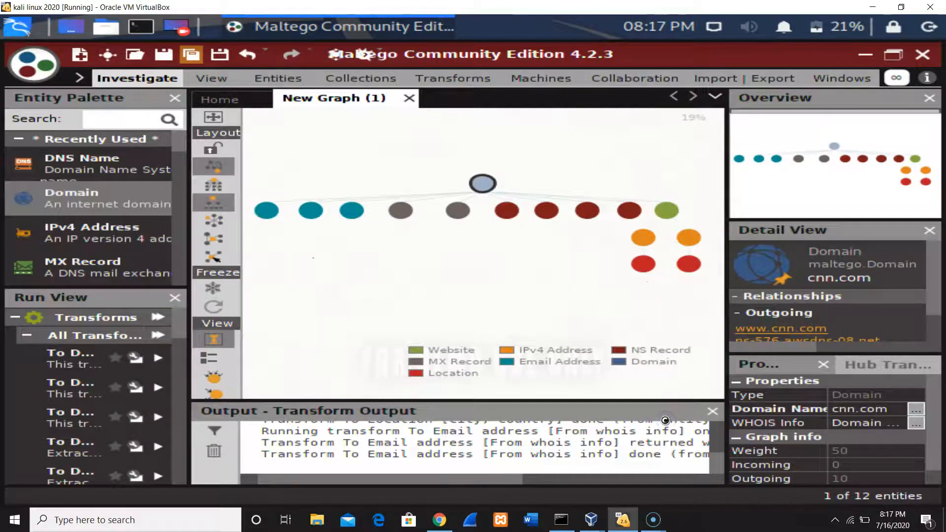
Switch to Chrome, view the Resources options on the Maltego website and return to the Kali Linux virtual machine.
click(443, 525)
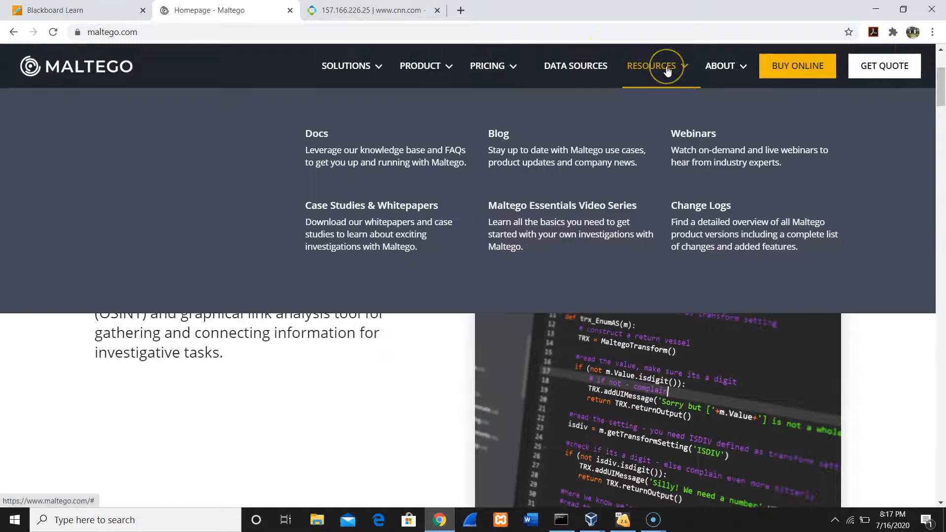
click(666, 67)
click(675, 69)
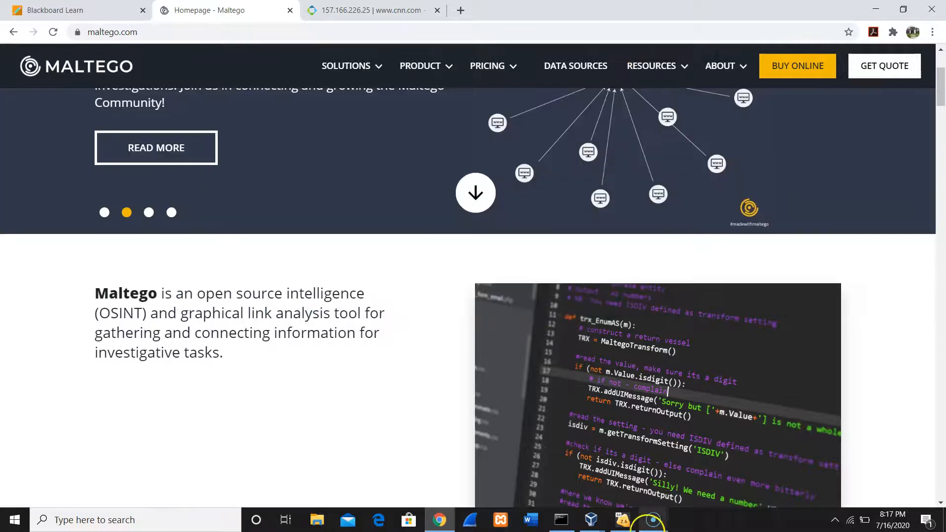
click(621, 523)
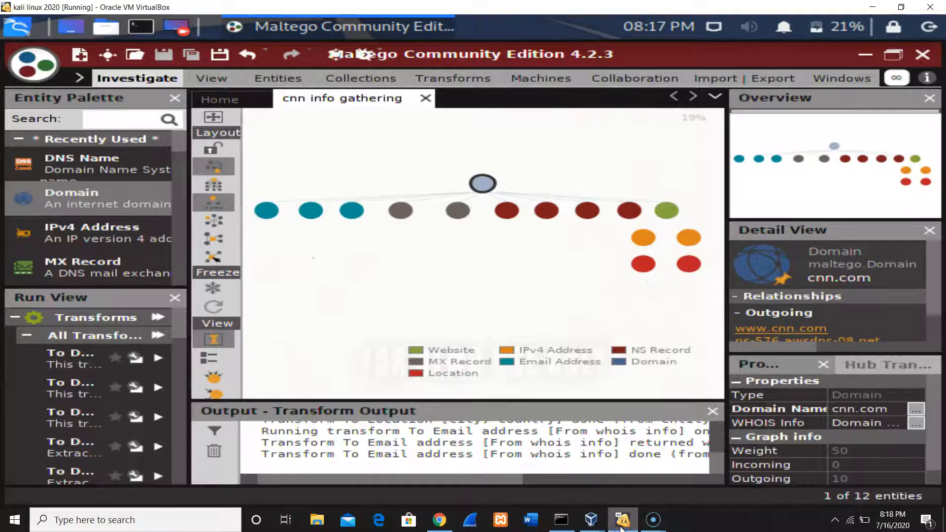
Clear the selection, create a new graph and place a Domain entity on it.
click(378, 135)
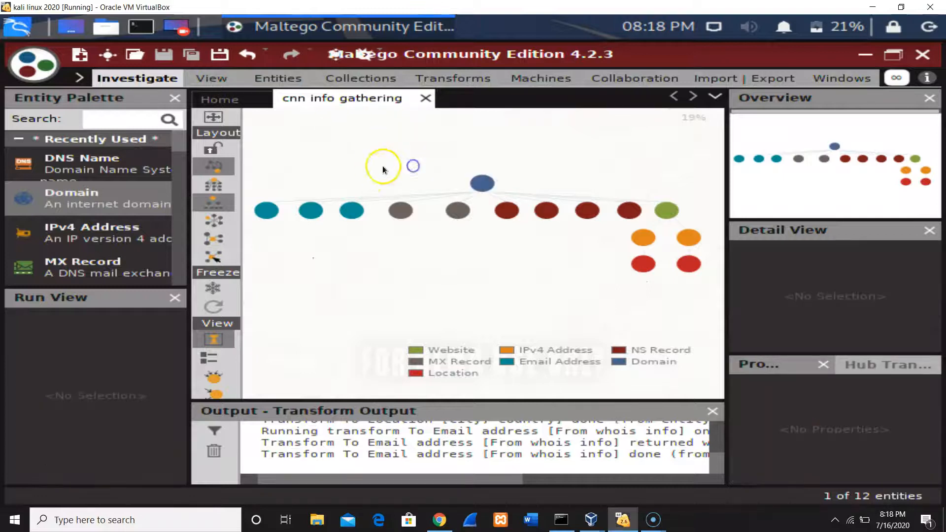
click(375, 198)
click(316, 149)
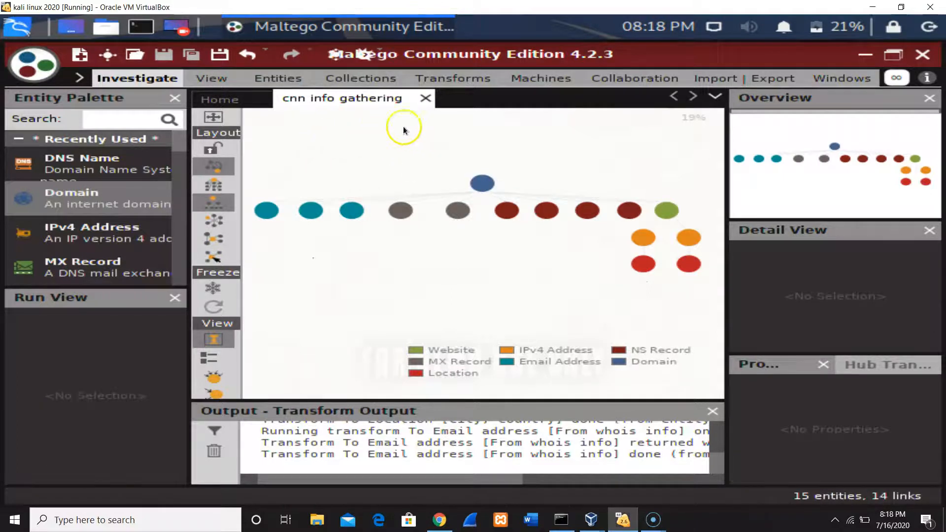
click(81, 61)
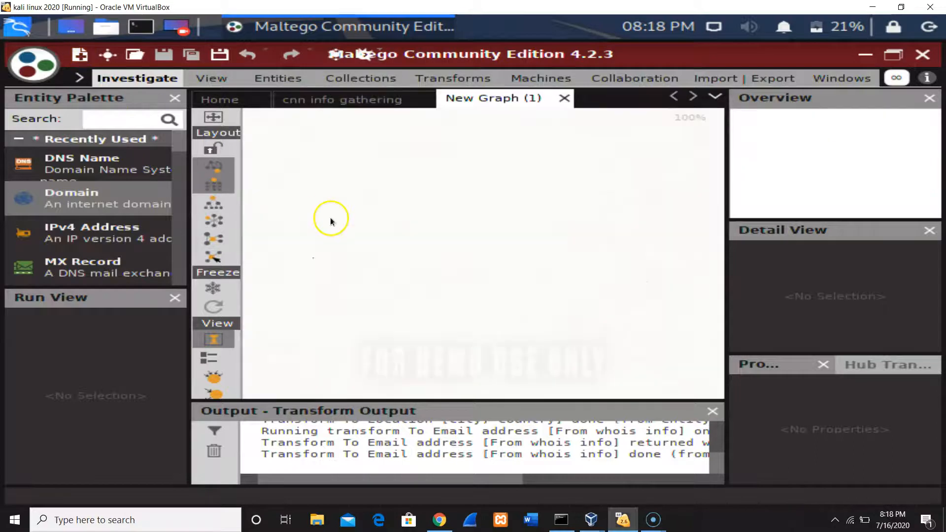
drag(114, 200, 389, 222)
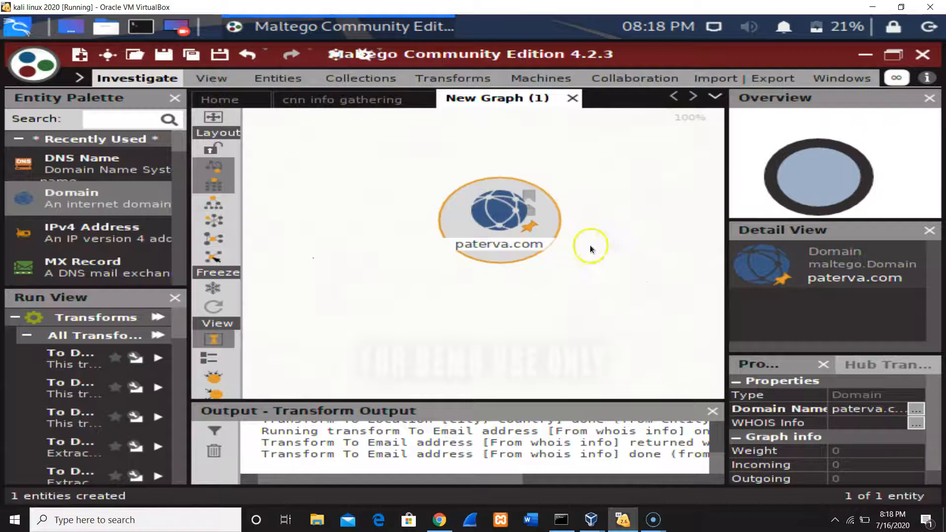
Set the new Domain entity's domain name to kompas.com.
click(881, 410)
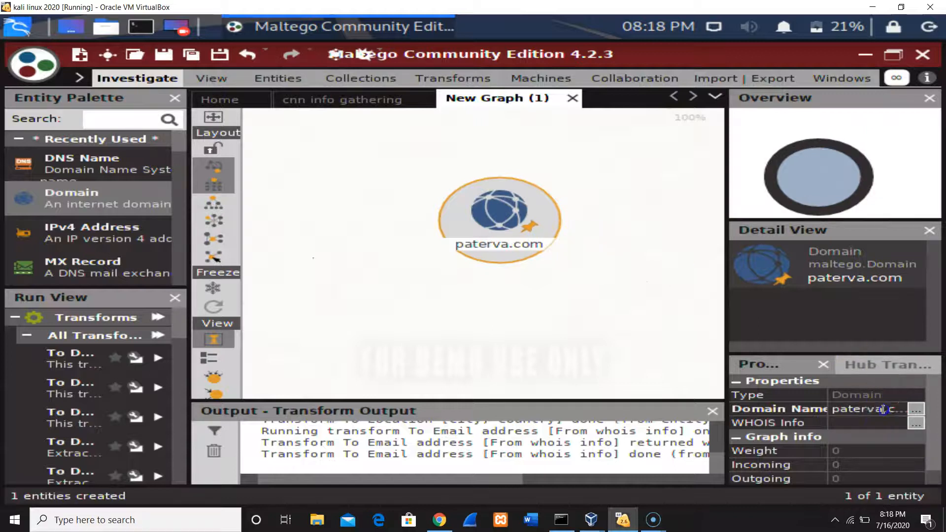
click(876, 409)
key(BackSpace)
key(BackSpace)
key(BackSpace)
key(BackSpace)
key(BackSpace)
key(BackSpace)
key(BackSpace)
key(BackSpace)
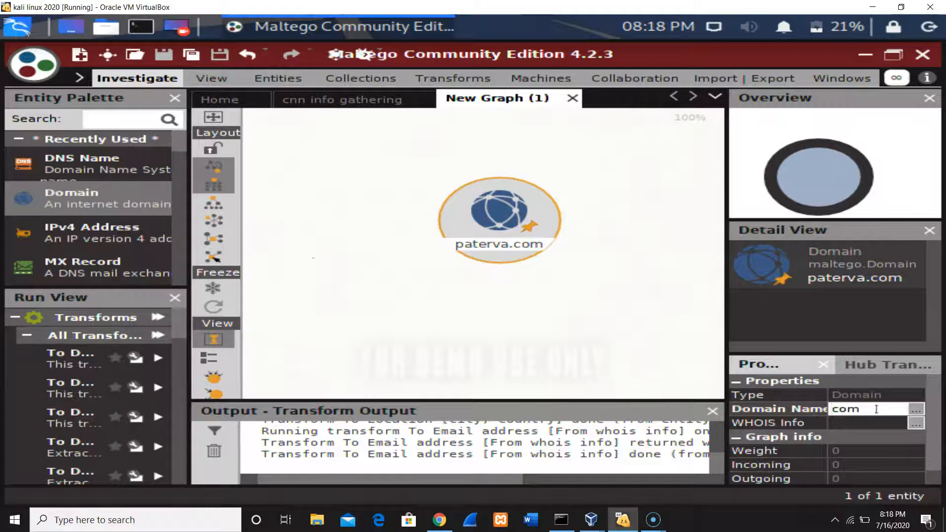
text(kompa.)
key(Return)
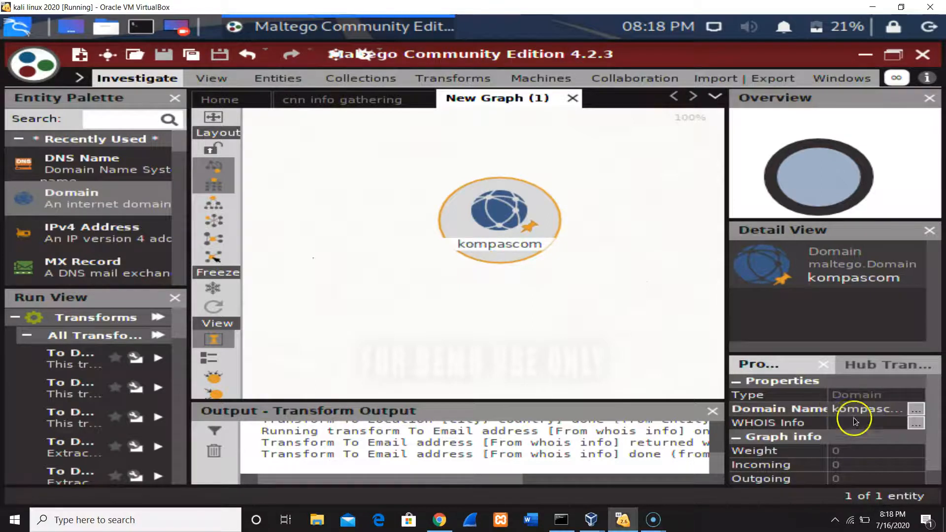
click(876, 411)
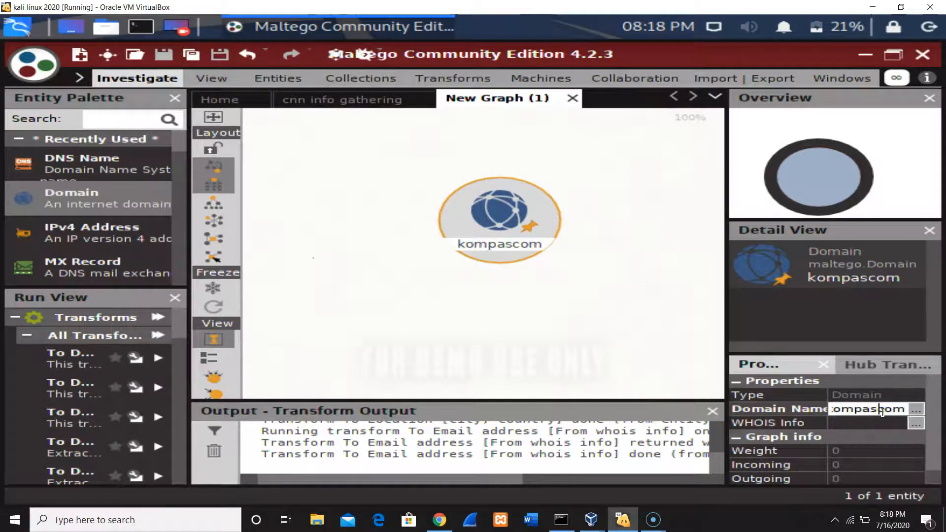
text(.)
key(Return)
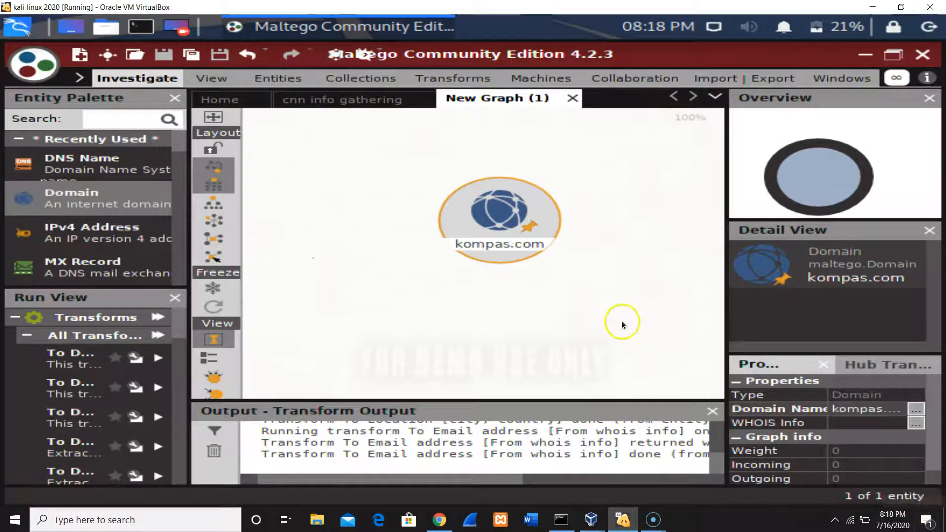
Mark the To DNS Name - NS (name server) transform as a favorite and run it on the kompas.com domain entity.
right_click(515, 186)
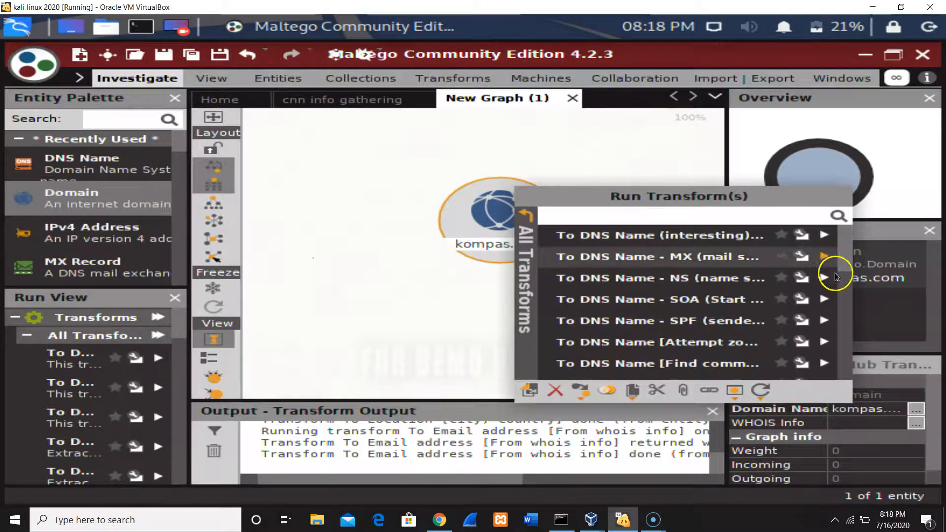
scroll(845, 266, down, 2)
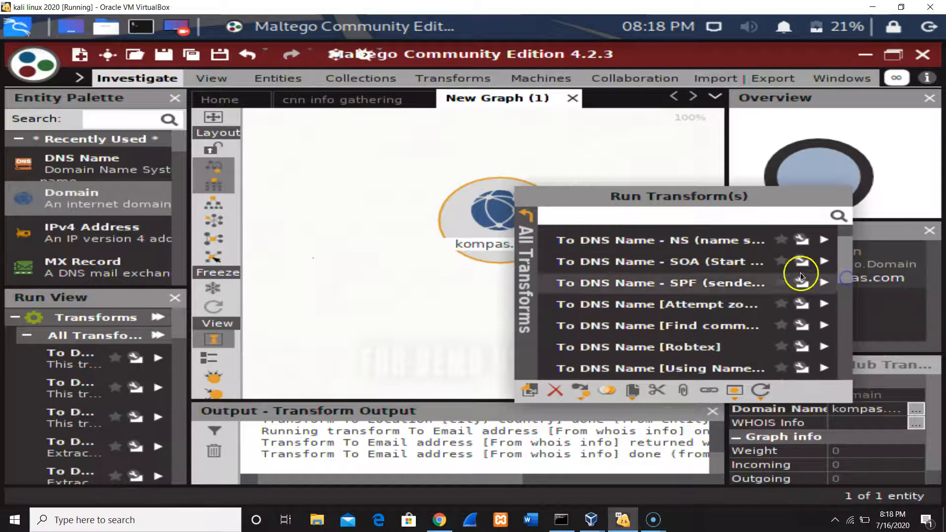
click(779, 246)
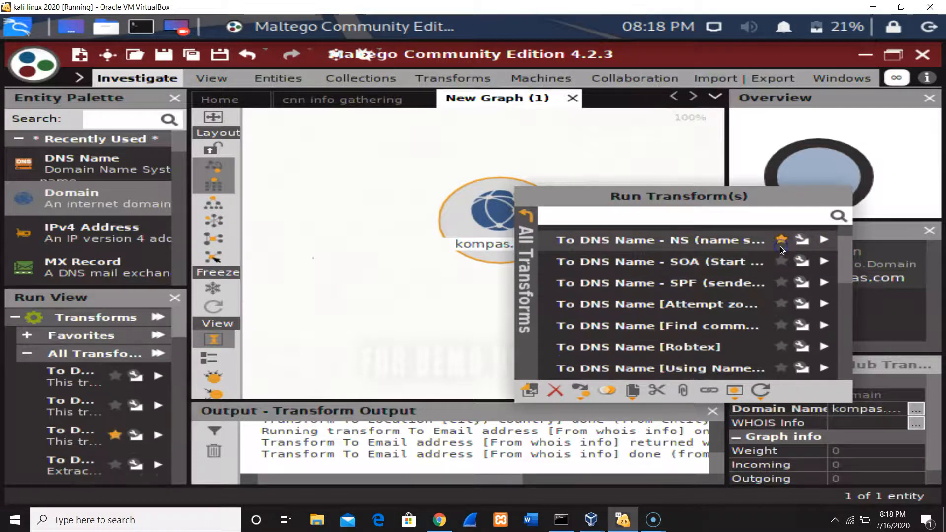
click(824, 242)
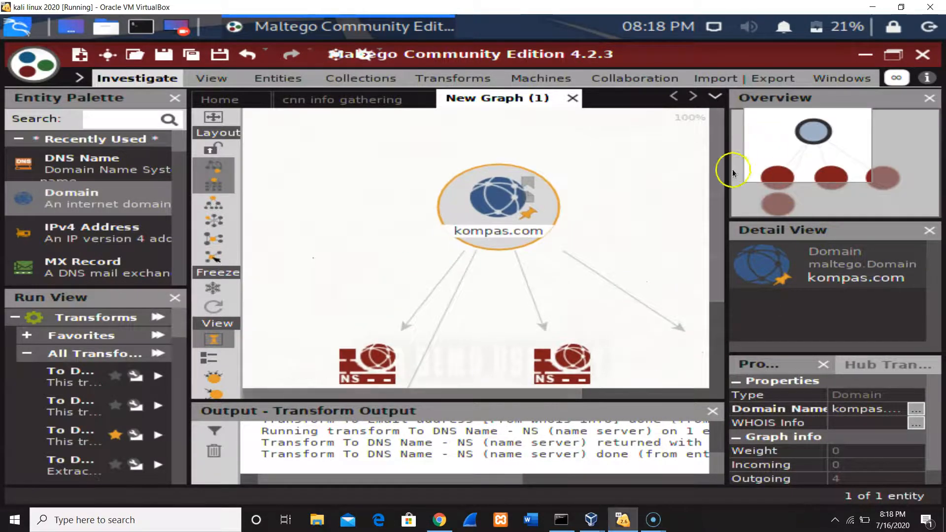
Run the To DNS Name - MX (mail server) transform on the kompas.com domain entity.
drag(719, 175, 719, 211)
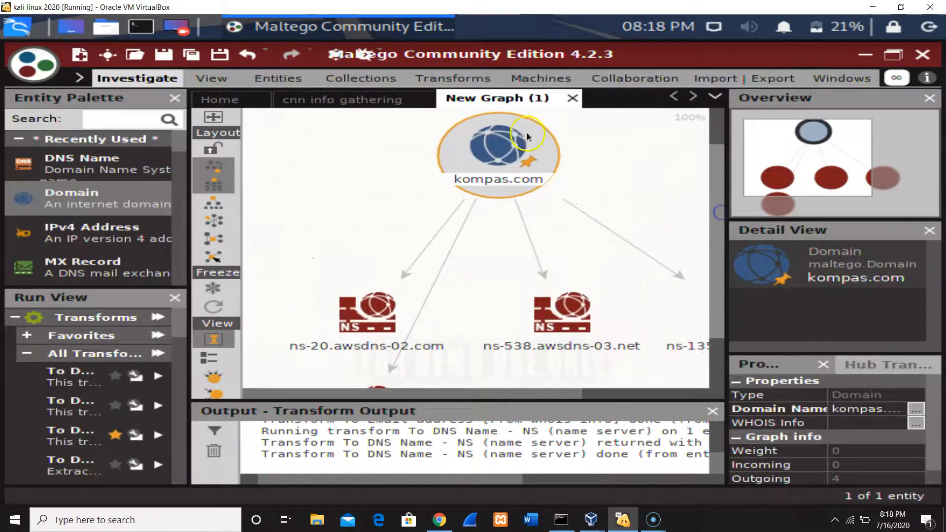
right_click(507, 155)
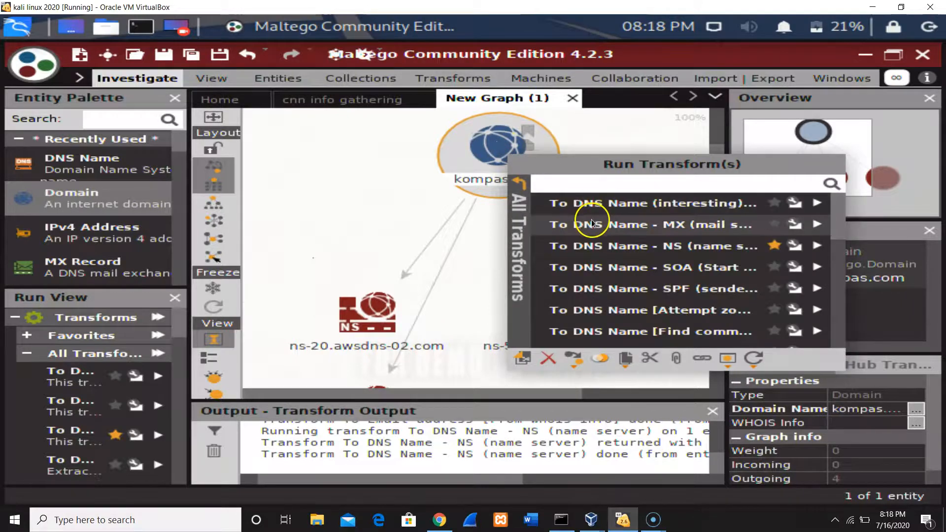
click(591, 220)
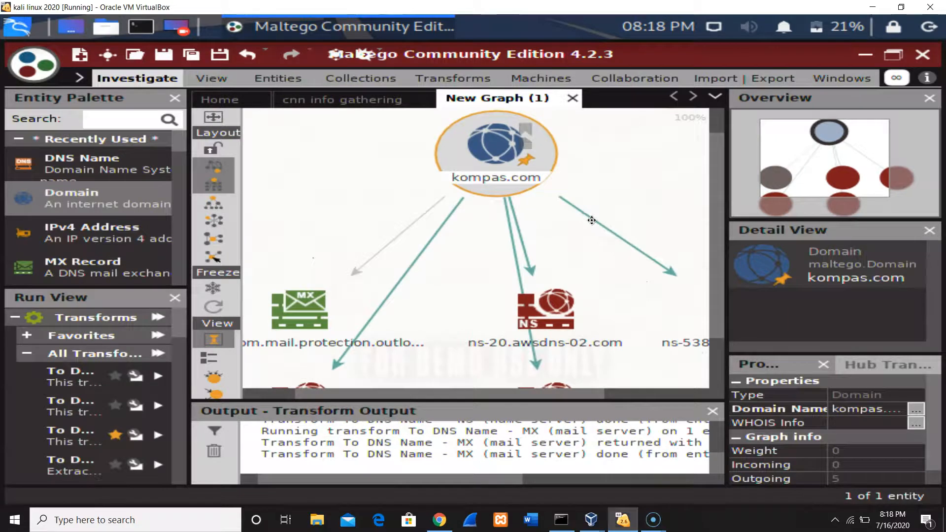
right_click(492, 148)
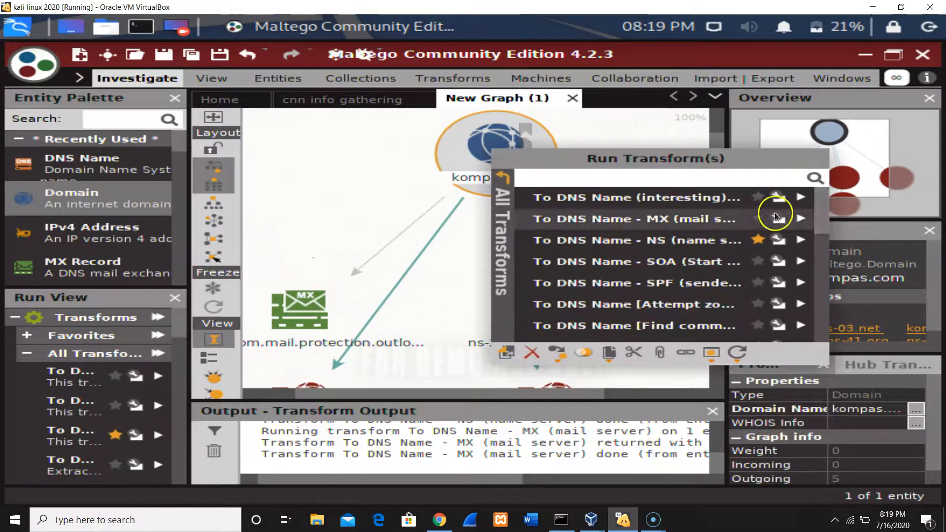
drag(820, 206, 830, 284)
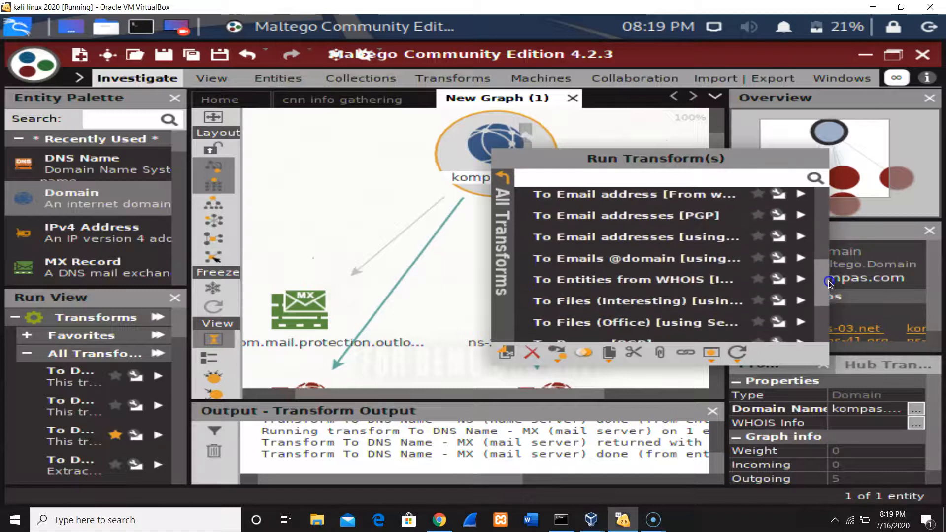
click(722, 261)
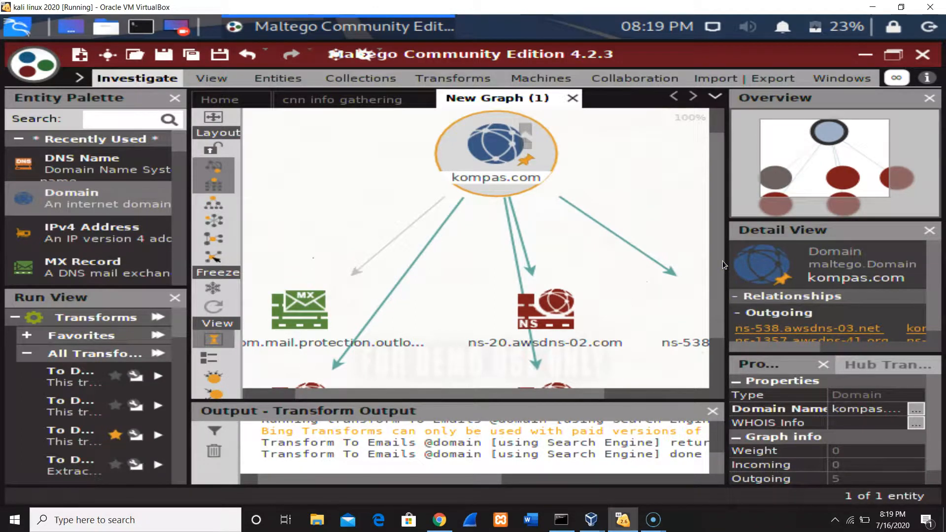
Run the To Email address [From whois info] transform on the kompas.com domain entity and review the resulting email address entities.
drag(722, 197, 705, 153)
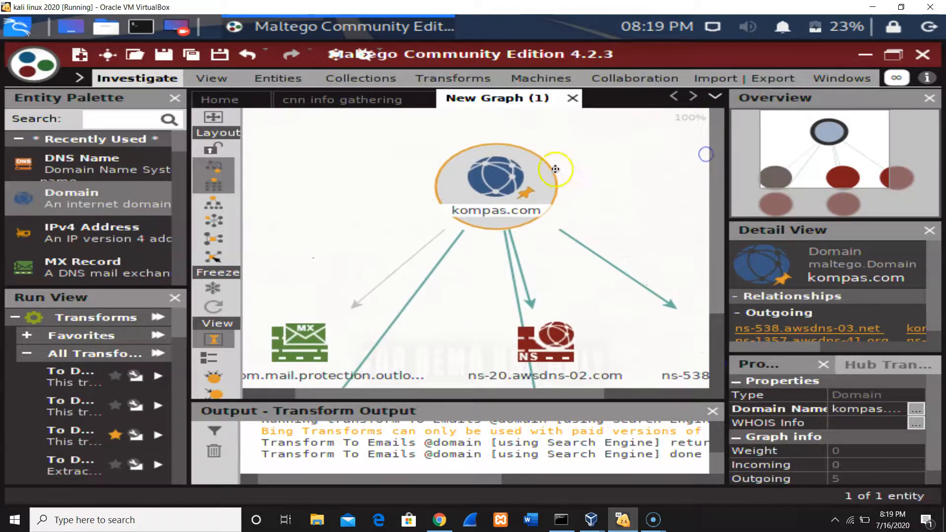
right_click(490, 178)
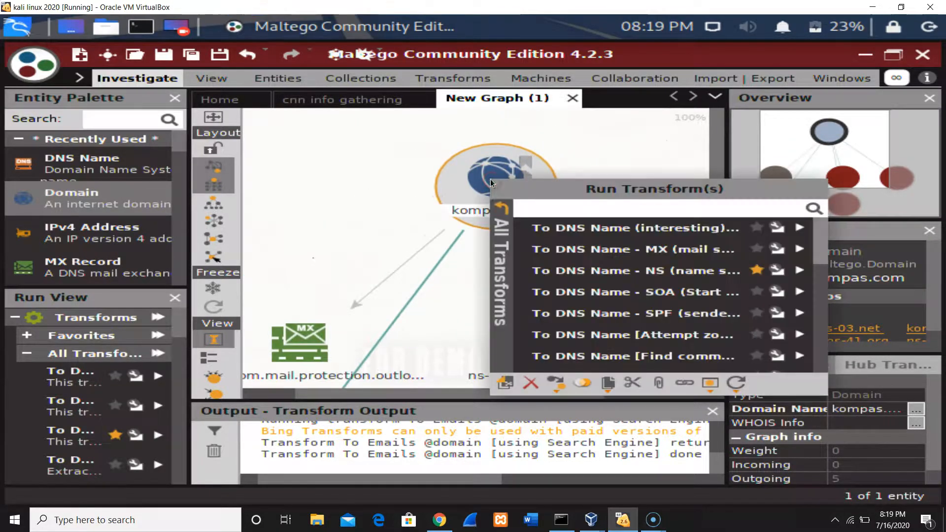
drag(824, 236, 821, 281)
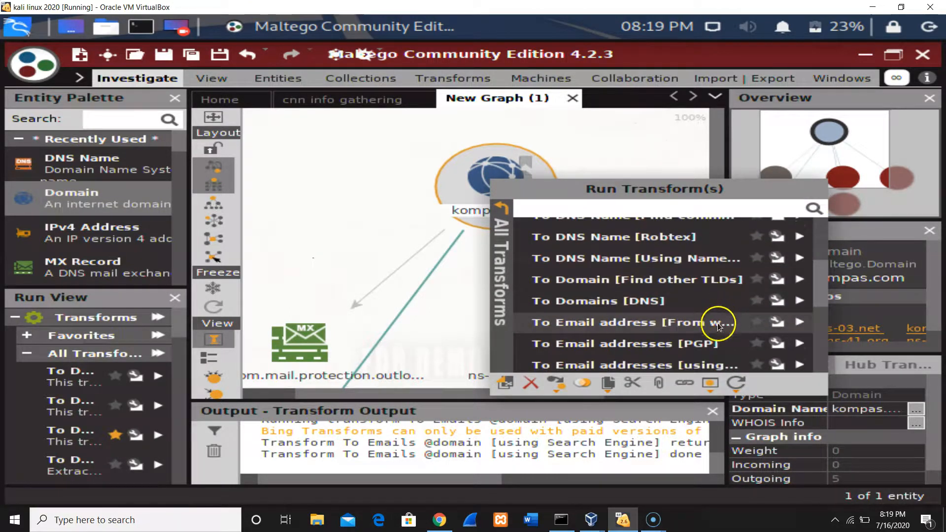
click(640, 323)
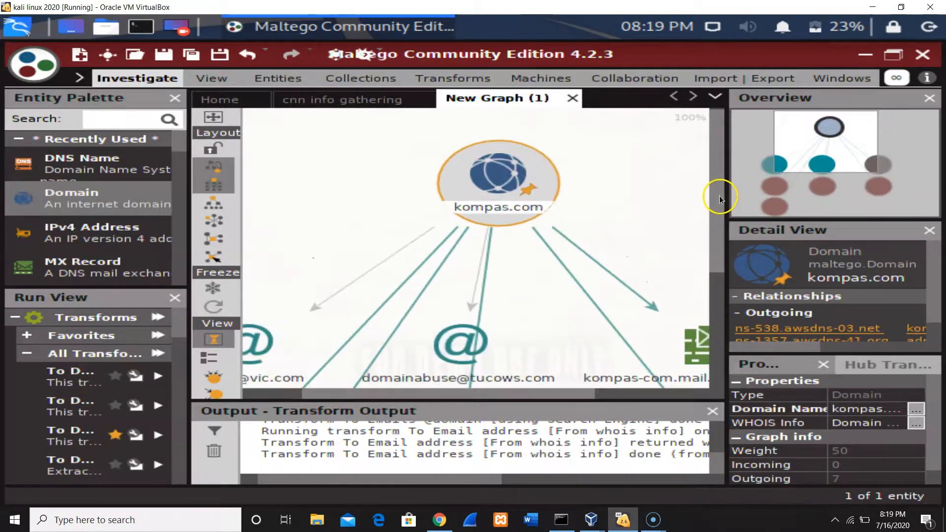
scroll(719, 196, down, 3)
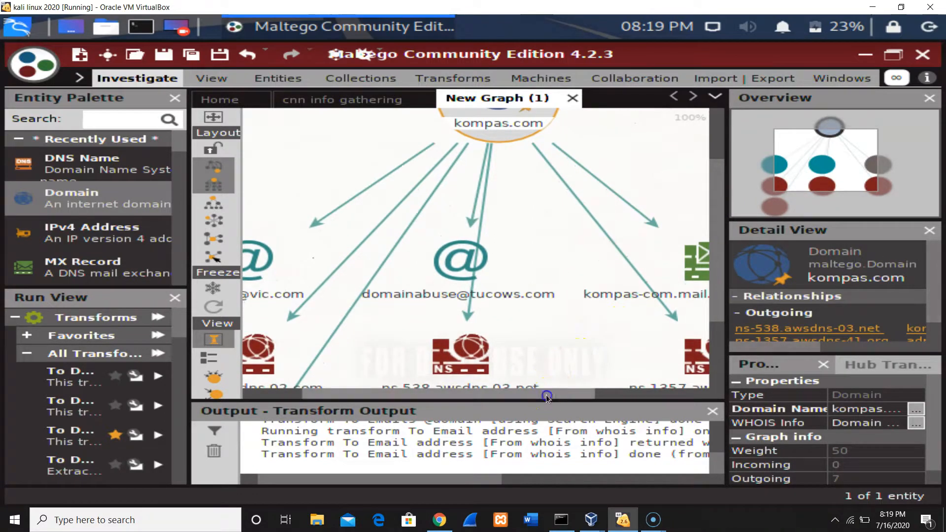
Examine the email address and name server entities linked to the kompas.com domain in the graph.
scroll(545, 394, right, 3)
drag(559, 396, 422, 395)
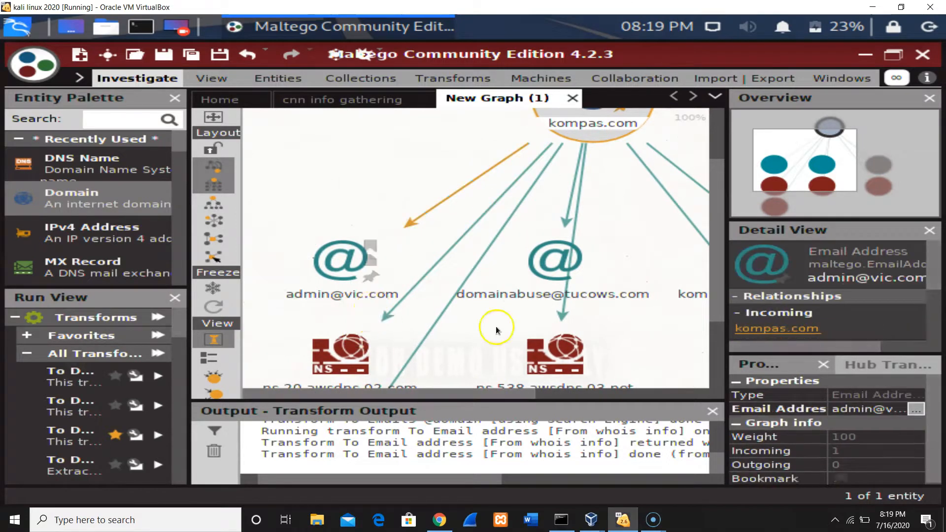
drag(600, 309, 498, 392)
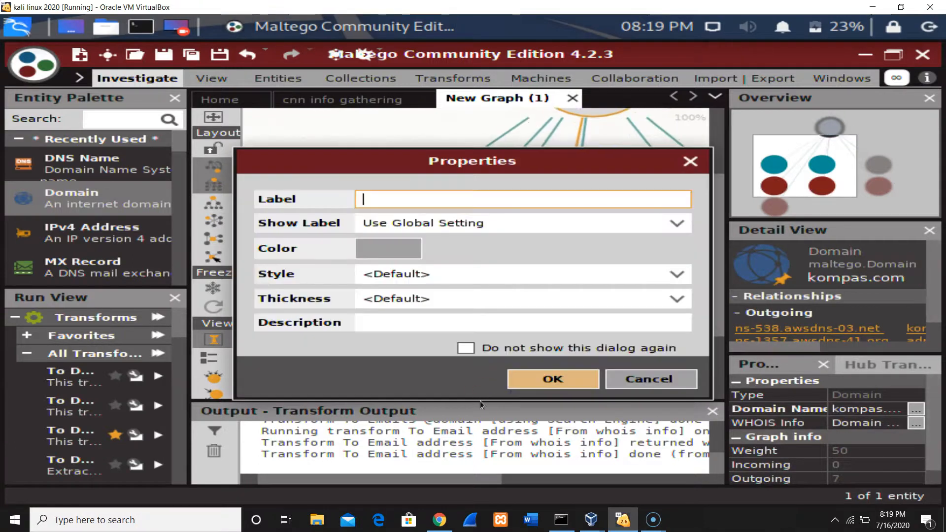
click(646, 381)
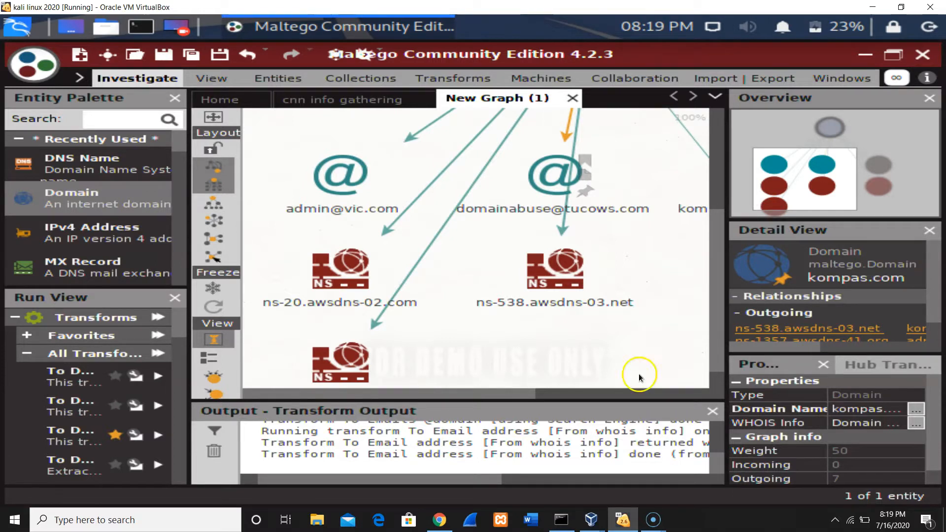
click(649, 524)
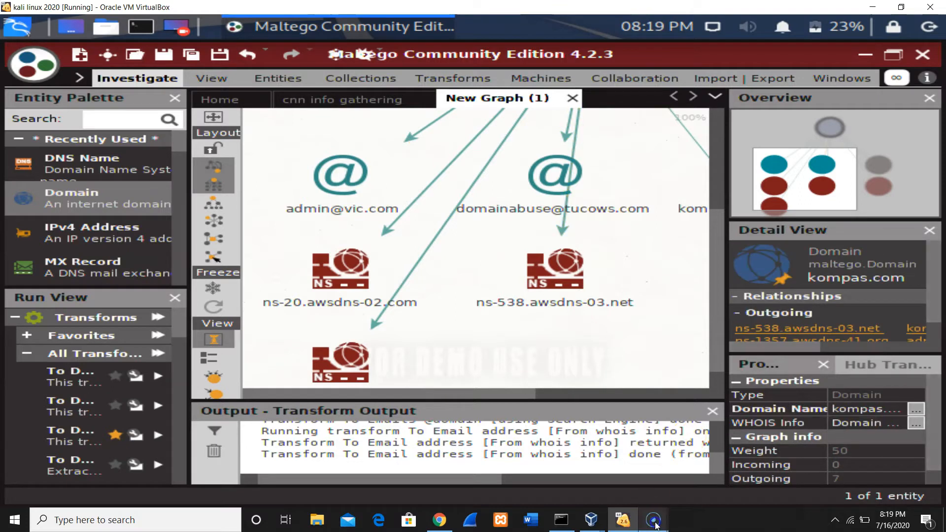
mouse_move(650, 524)
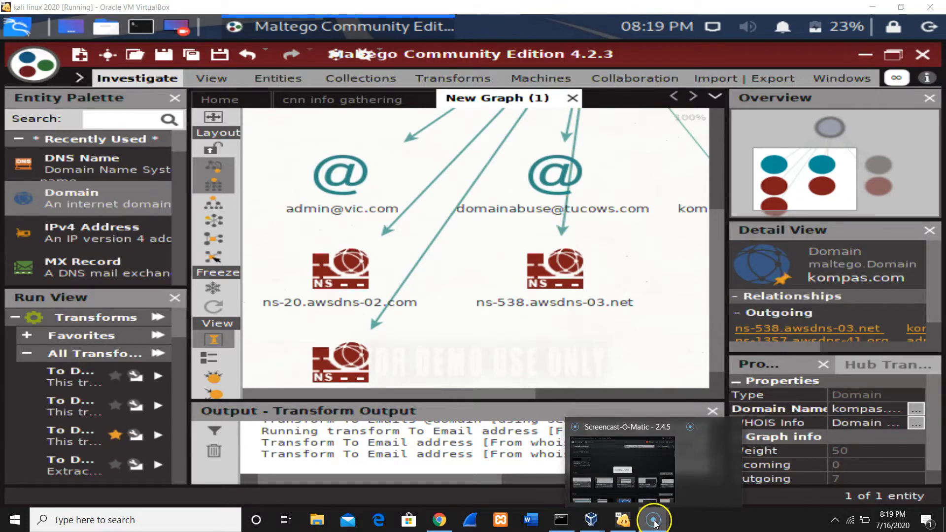
click(640, 476)
click(640, 477)
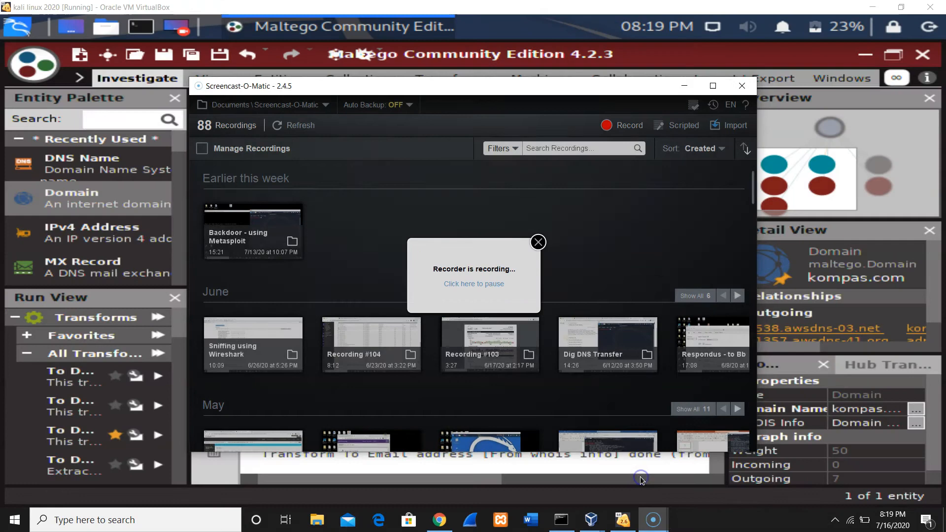